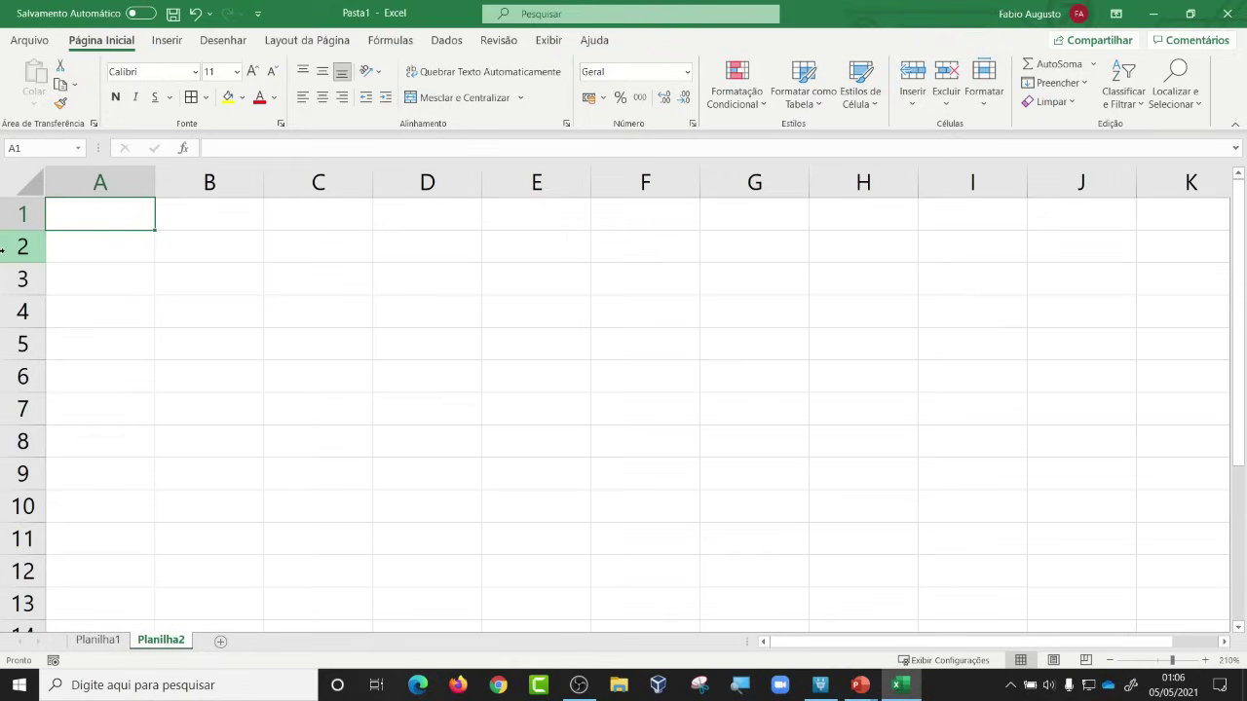
# Step: Apply all borders to every cell of the sheet and return to cell A1
pyautogui.click(32, 184)
pyautogui.click(191, 97)
pyautogui.click(123, 212)
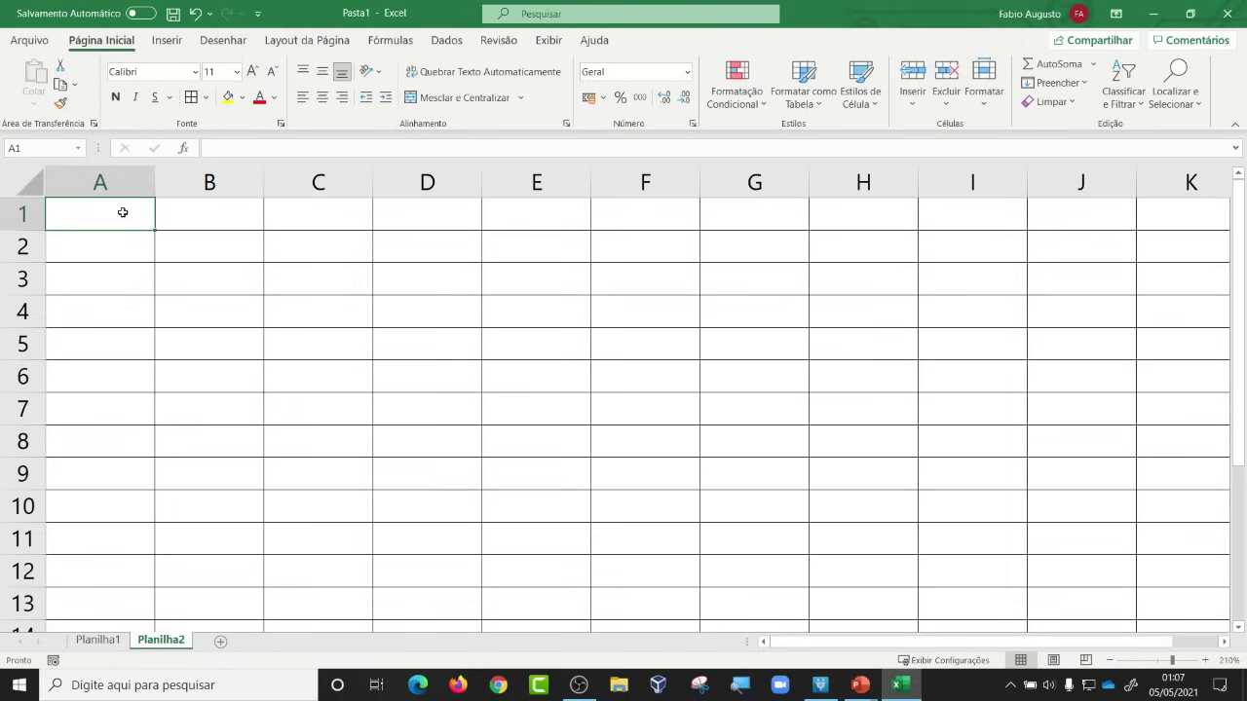
# Step: Enter the title NOTAS DOS ALUNOS in cell A1
pyautogui.write('NOTAS DOS ')
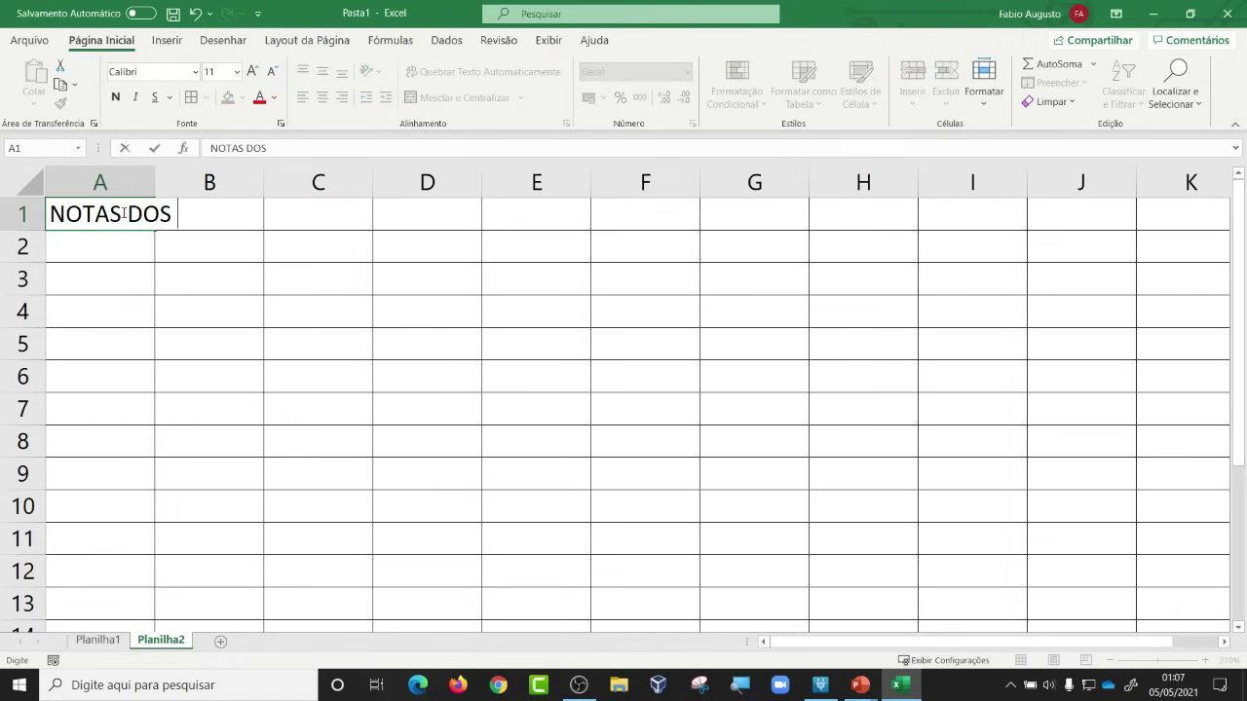
pyautogui.write('ALUNOS')
pyautogui.press('Return')
pyautogui.press('Return')
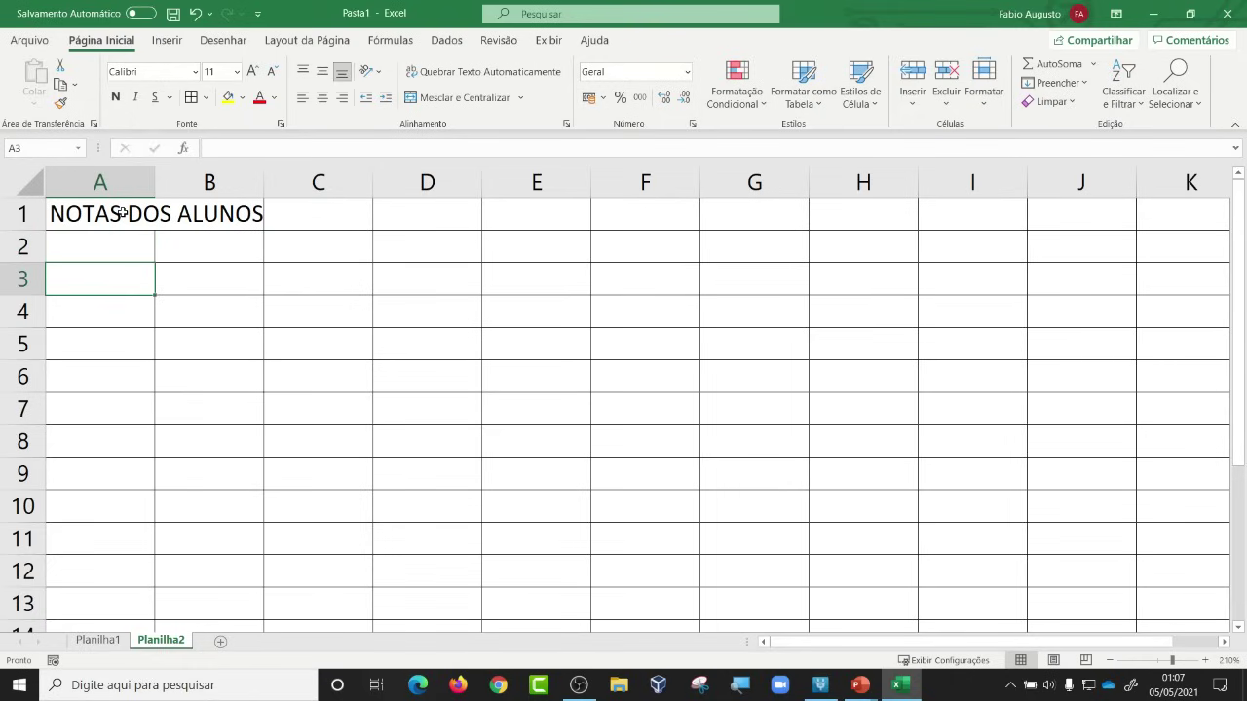
# Step: Enter the header NOME in A3 and NOTA1 in B3, and fill the series across to NOTA4 in E3
pyautogui.write('NOME')
pyautogui.press('Tab')
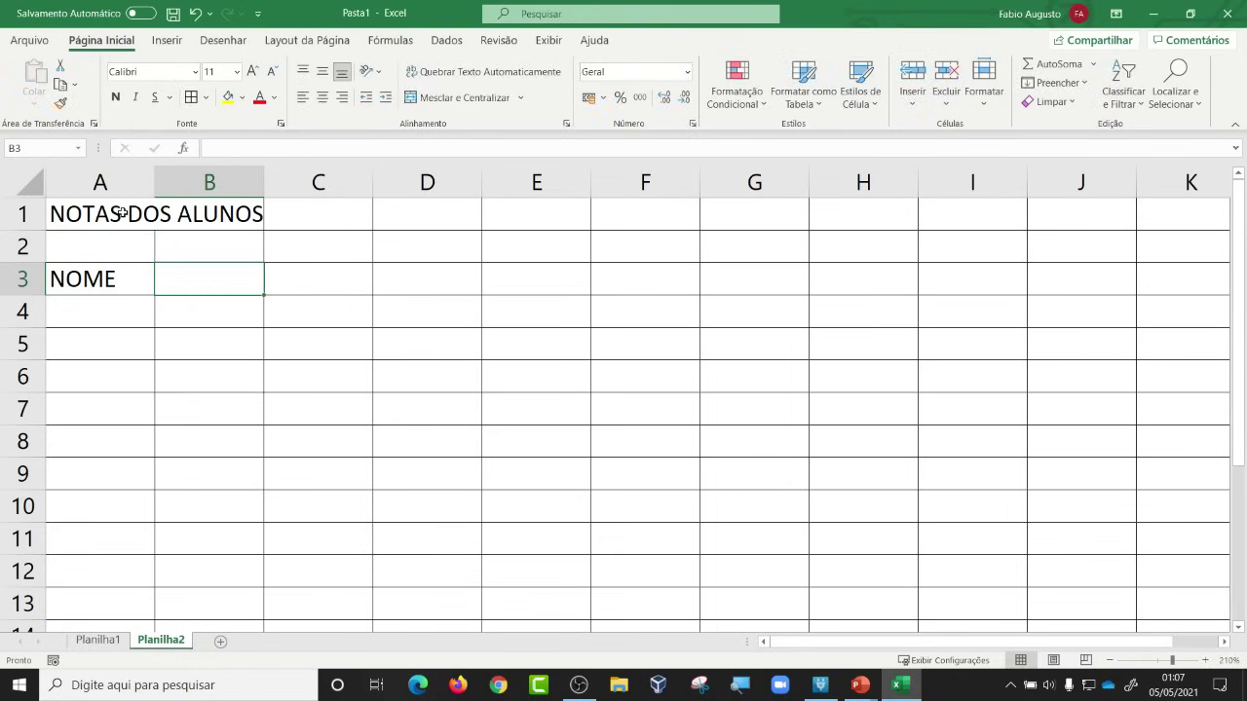
pyautogui.write('NOTA1')
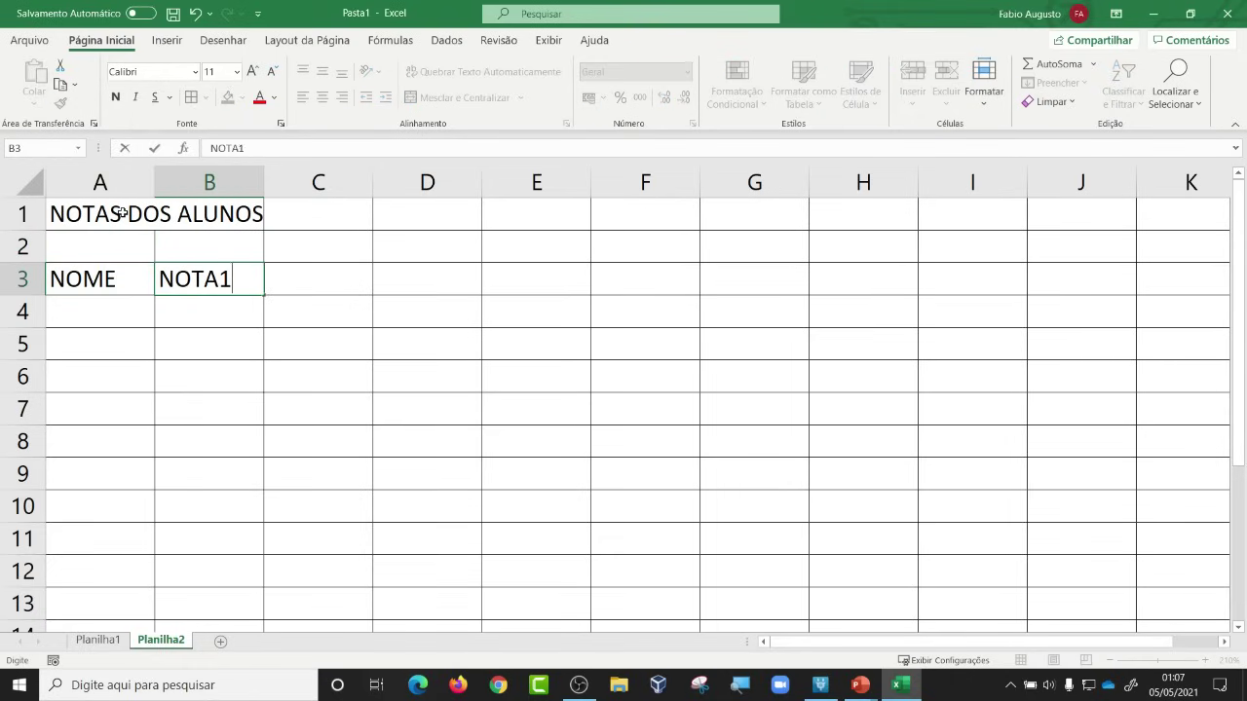
pyautogui.press('Return')
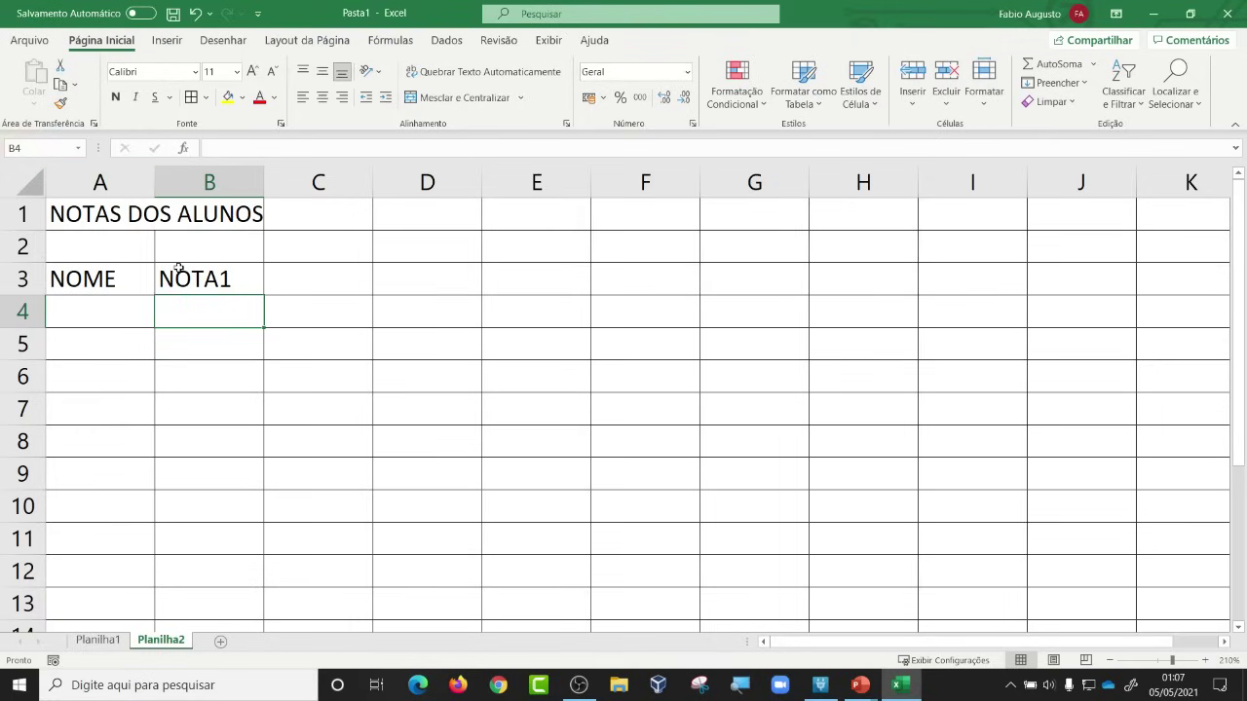
pyautogui.click(201, 279)
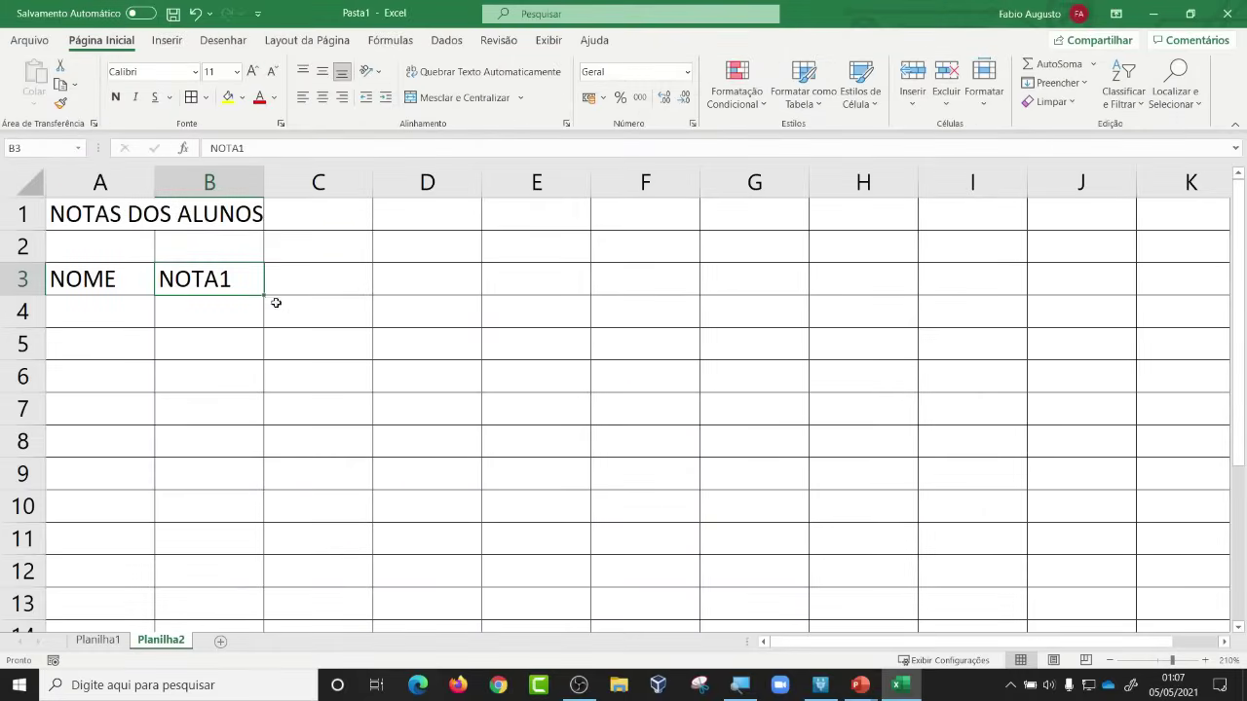
pyautogui.moveTo(269, 298); pyautogui.dragTo(545, 289)
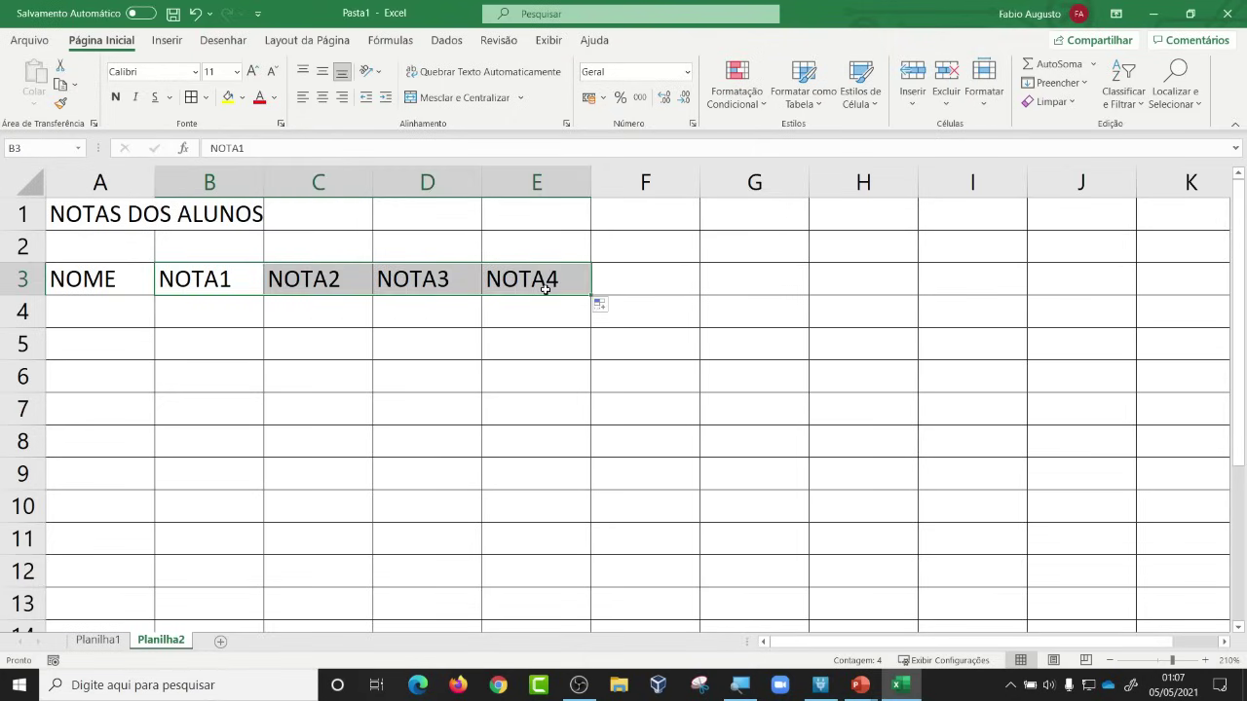
# Step: Enter the headers MÉDIA in F3 and SITUAÇÃO in G3
pyautogui.click(632, 282)
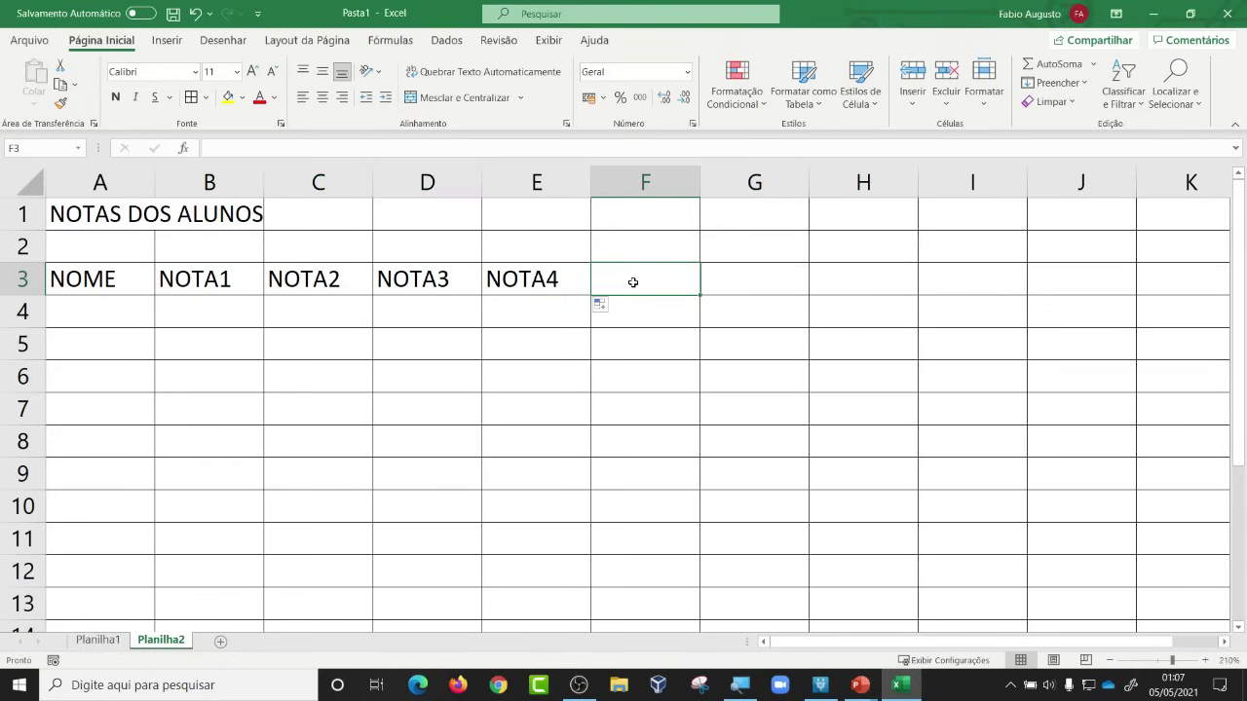
pyautogui.write('MÉDIA')
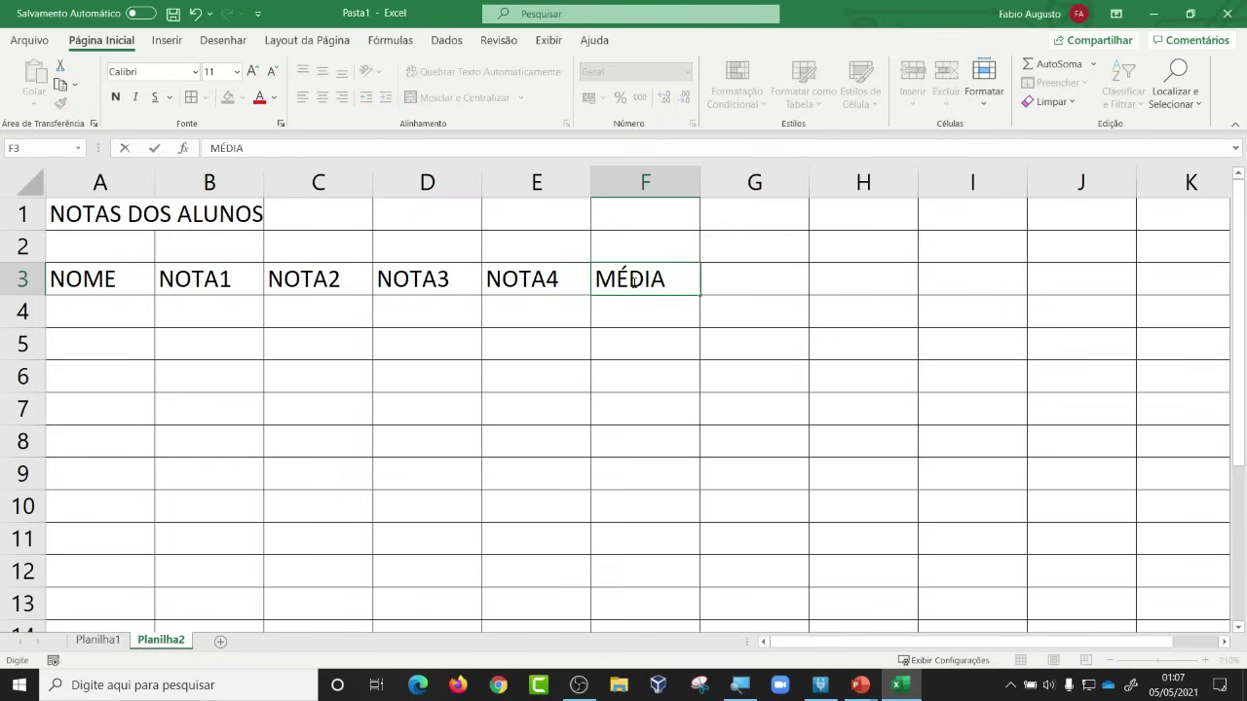
pyautogui.press('Tab')
pyautogui.write('SI')
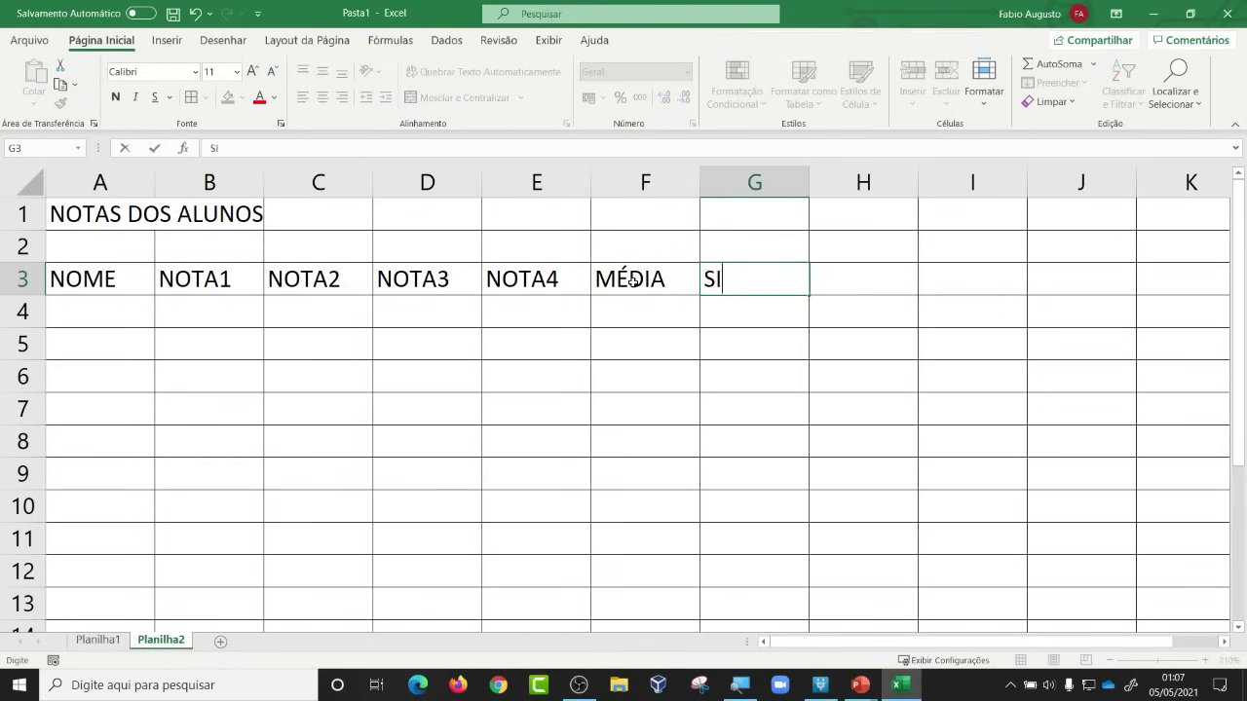
pyautogui.write('TUAÇ')
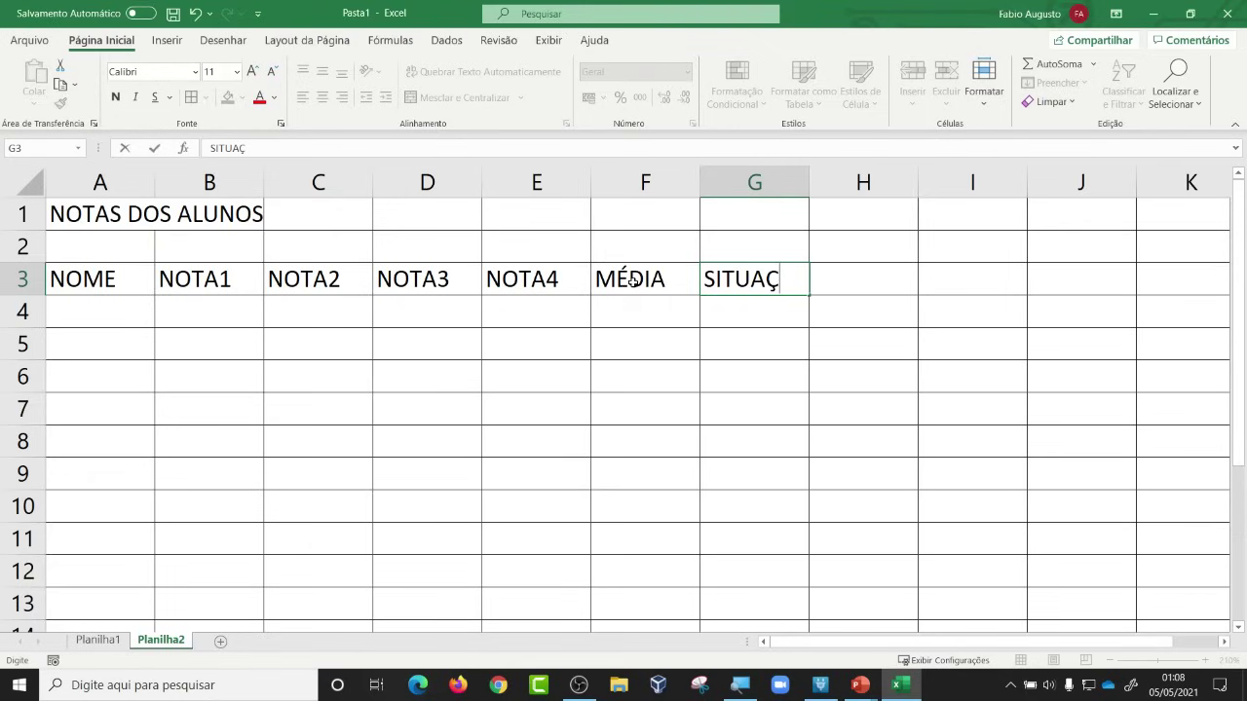
pyautogui.write('ÃO')
pyautogui.press('BackSpace')
pyautogui.write('O')
pyautogui.click(530, 472)
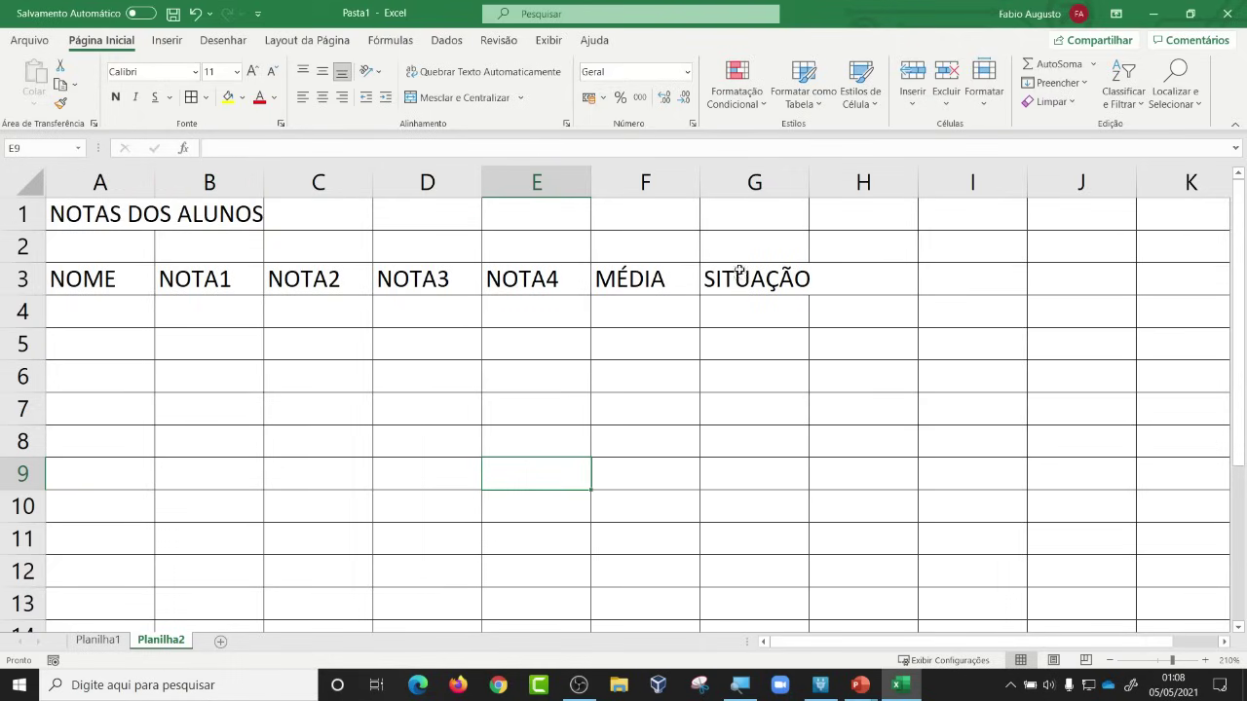
# Step: Merge and center the title across A1:G1, and autofit the widths of columns B to G
pyautogui.moveTo(68, 209); pyautogui.dragTo(749, 222)
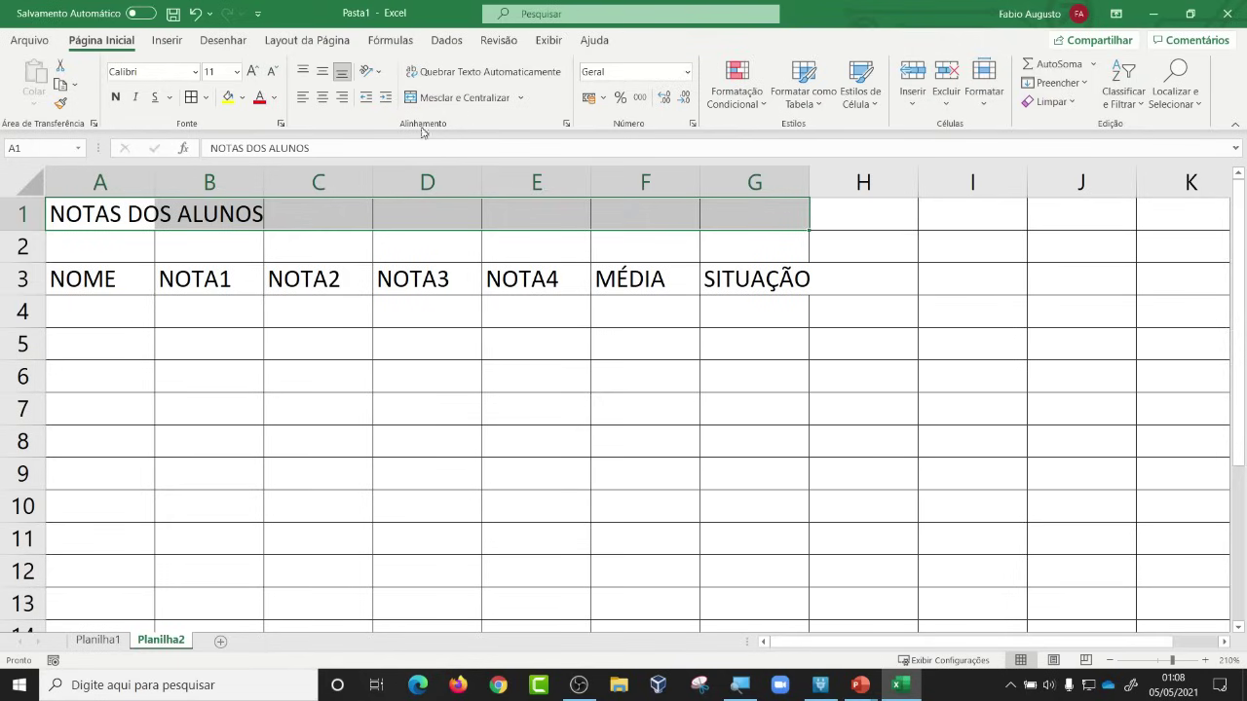
pyautogui.click(463, 97)
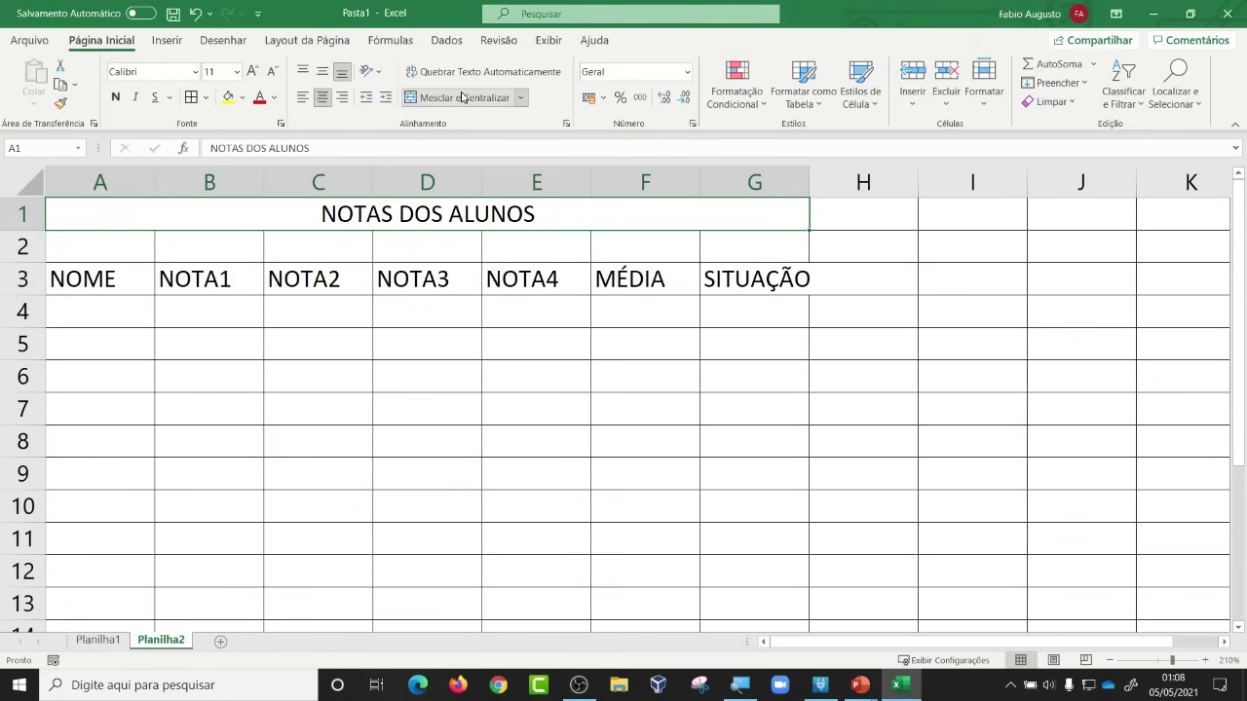
pyautogui.click(218, 177)
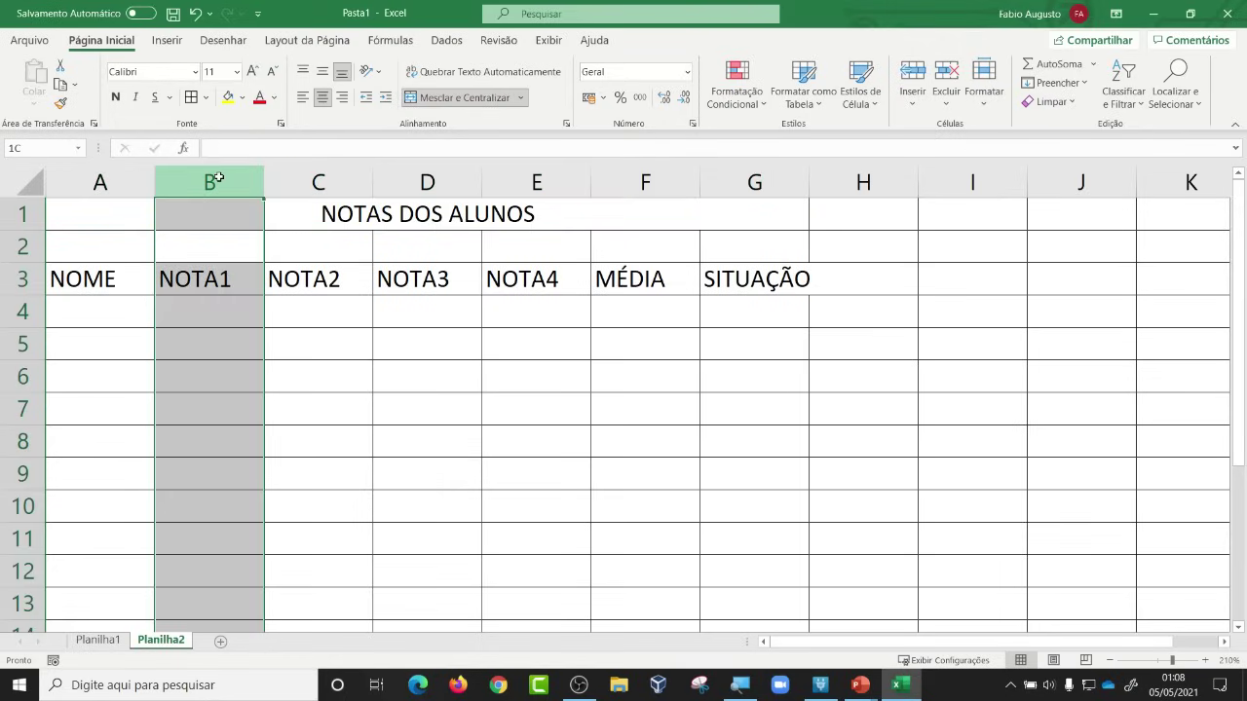
pyautogui.moveTo(218, 177); pyautogui.dragTo(747, 173)
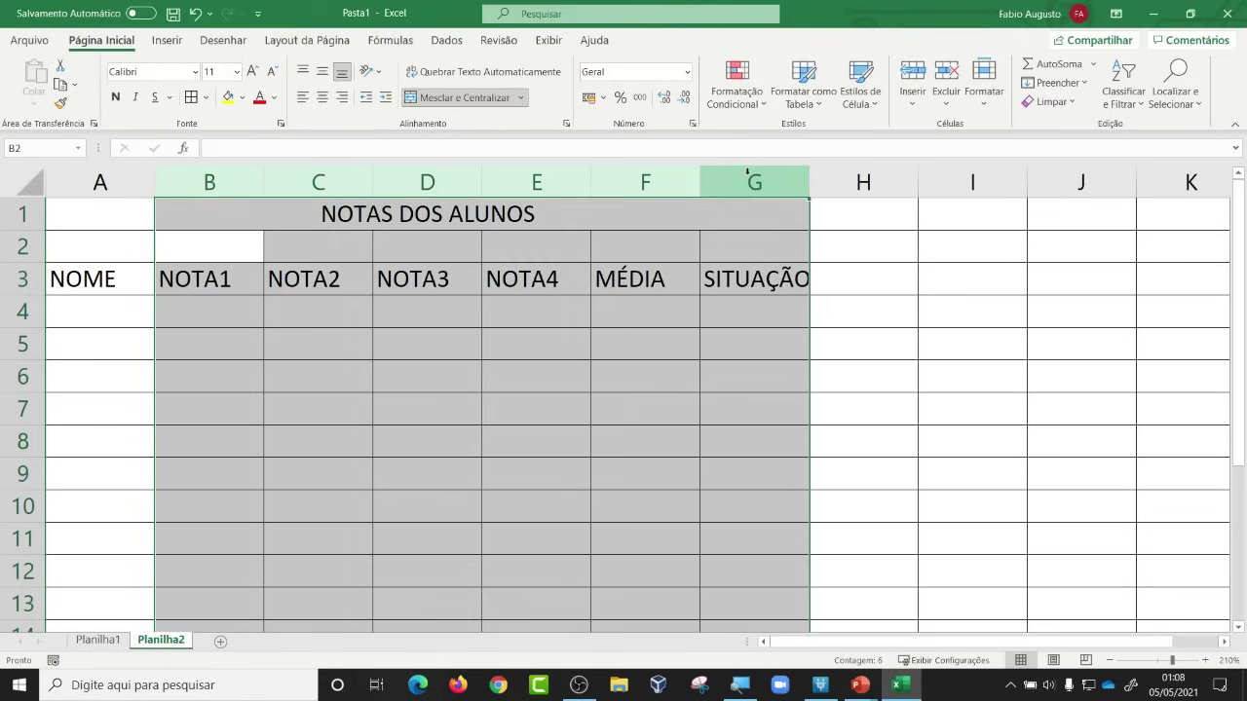
pyautogui.doubleClick(699, 182)
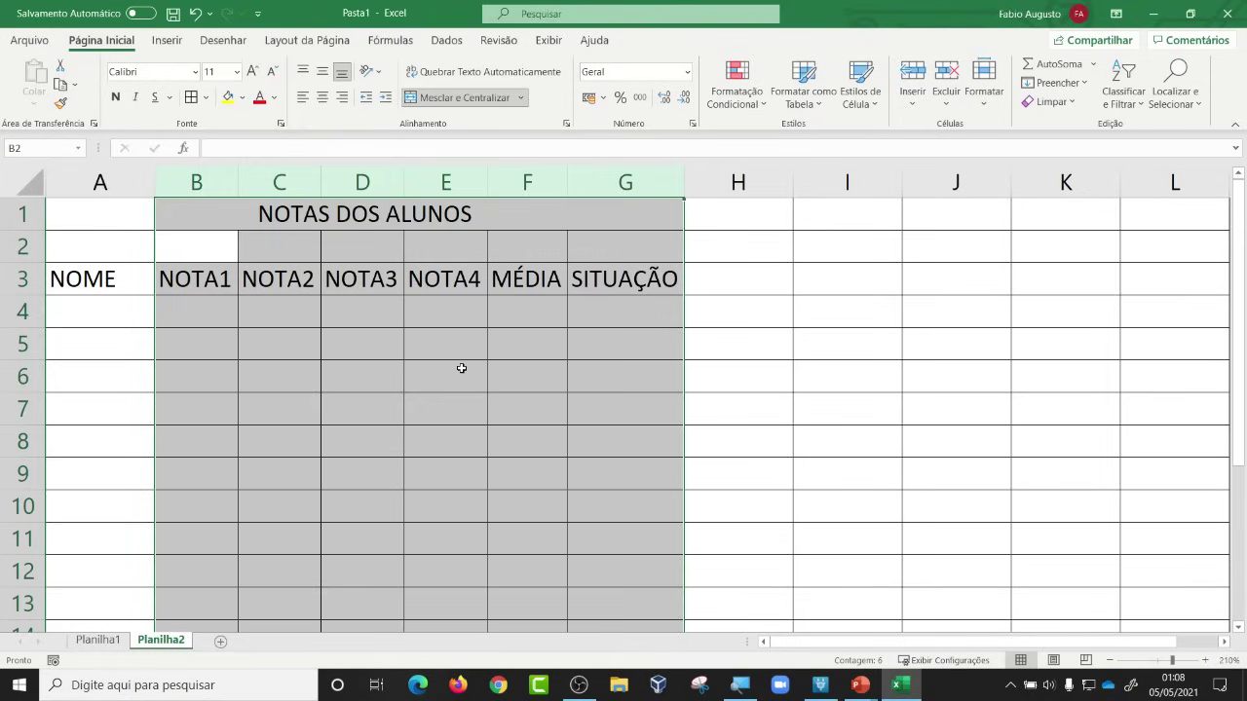
# Step: Select A4 and widen column A to make room for the student names
pyautogui.click(86, 332)
pyautogui.click(90, 306)
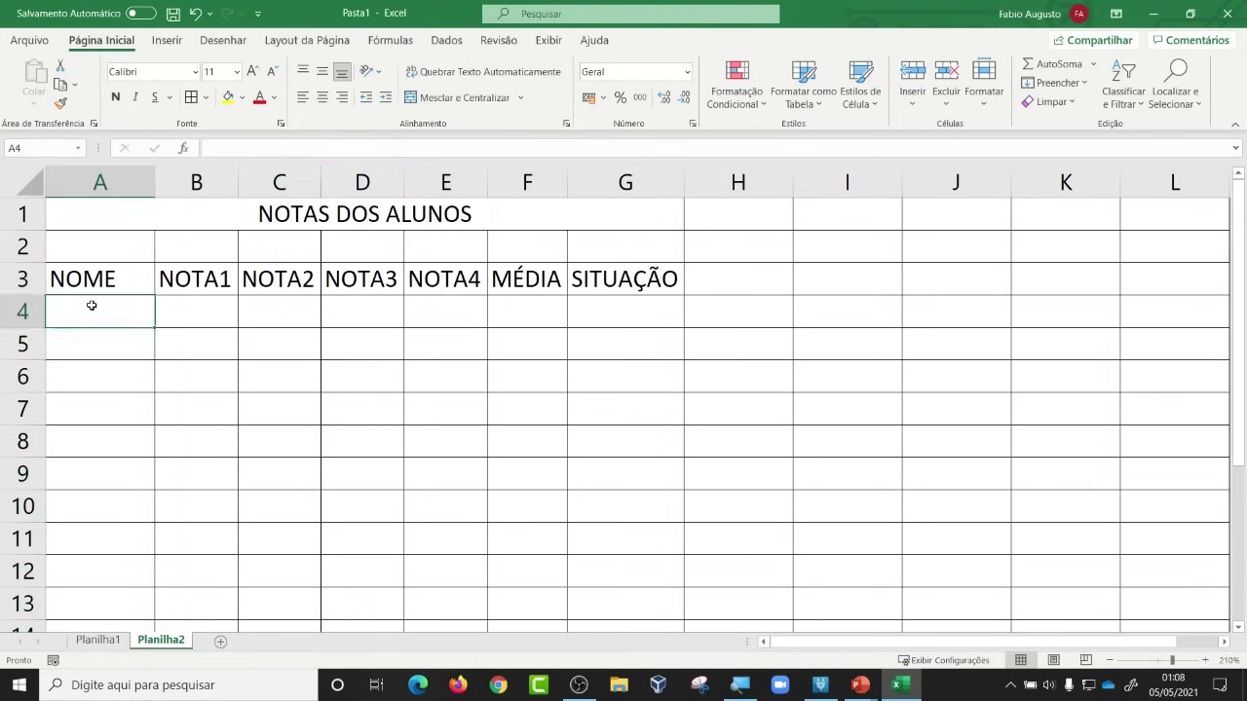
pyautogui.moveTo(154, 187); pyautogui.dragTo(200, 186)
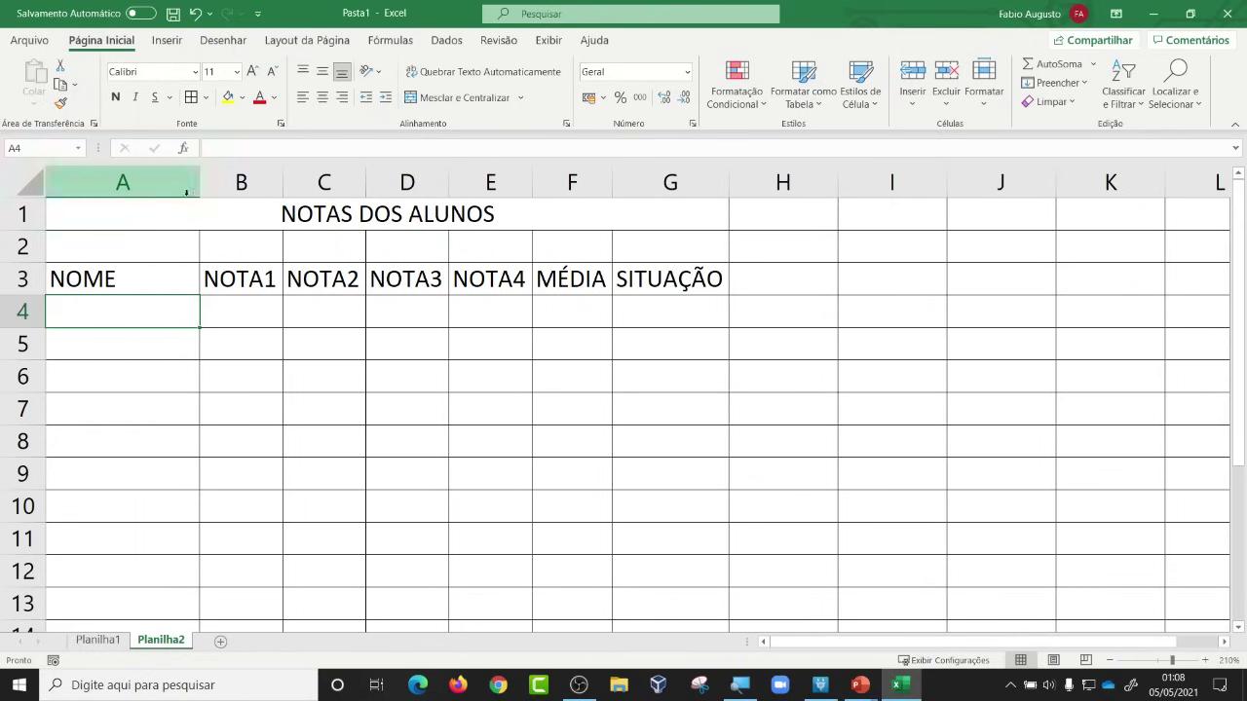
# Step: Enter the first four students' names under NOME in cells A4 to A7
pyautogui.write('DIOFANTO')
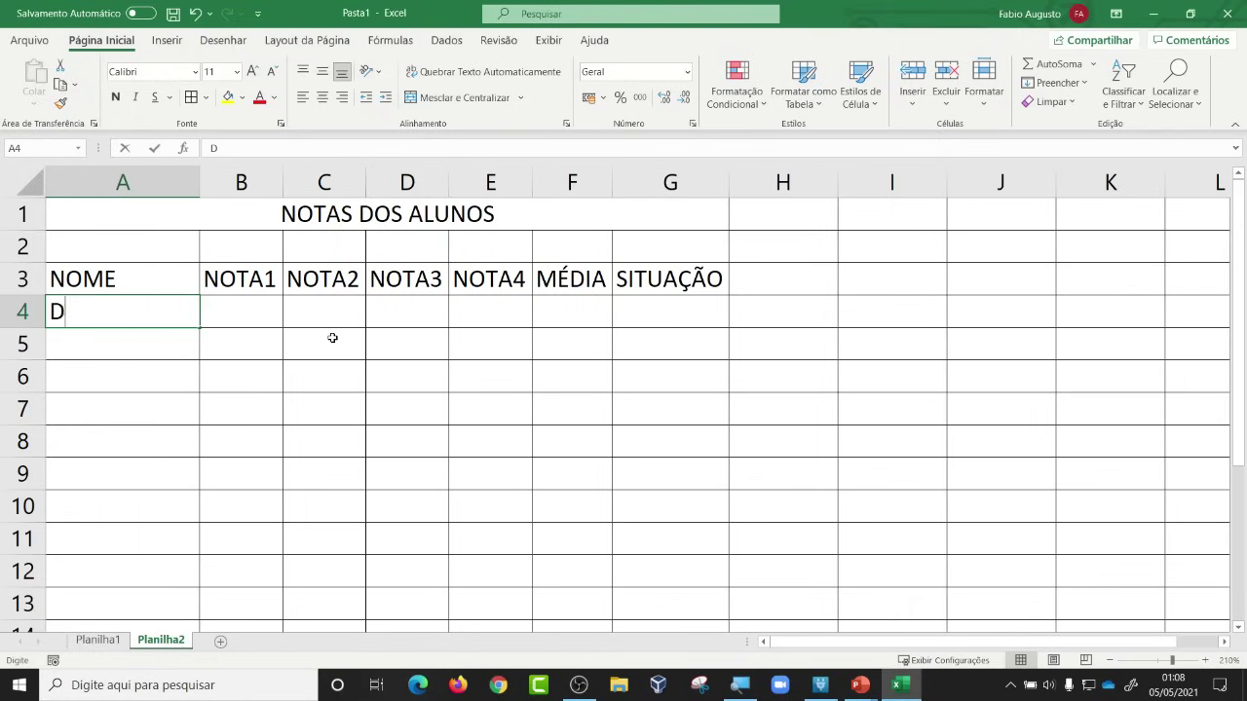
pyautogui.press('Return')
pyautogui.write('C')
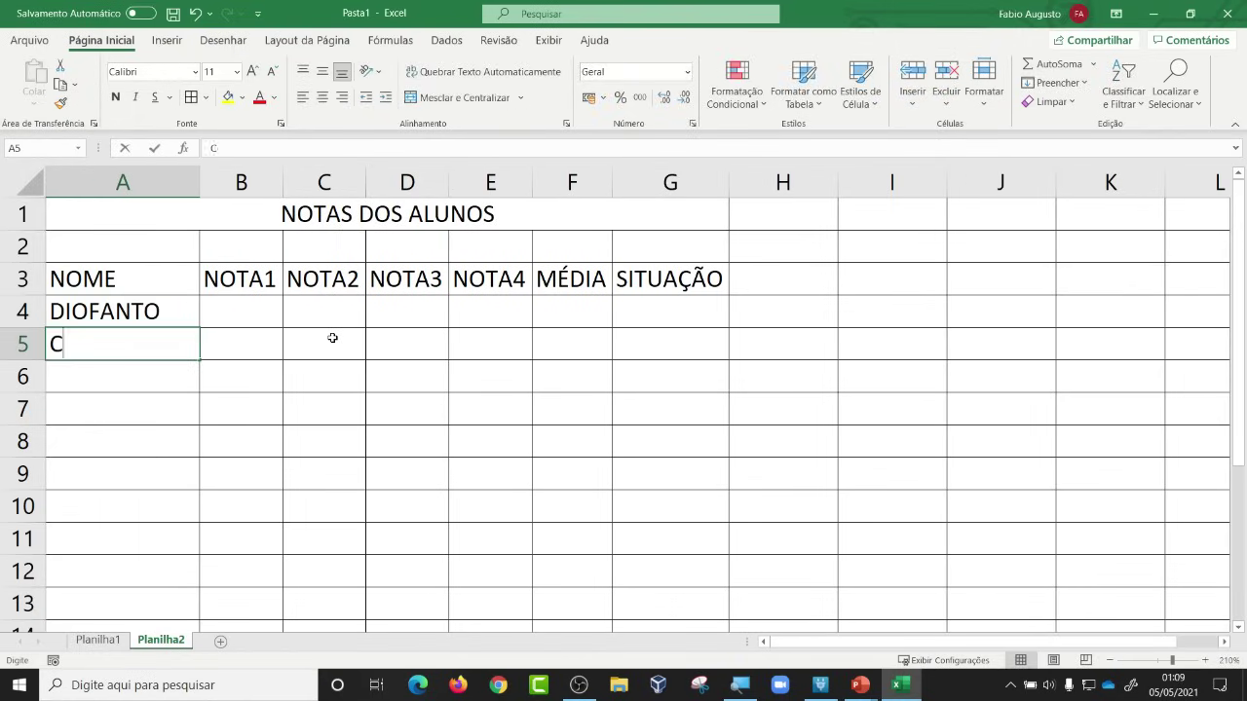
pyautogui.write('ONEGUNDES')
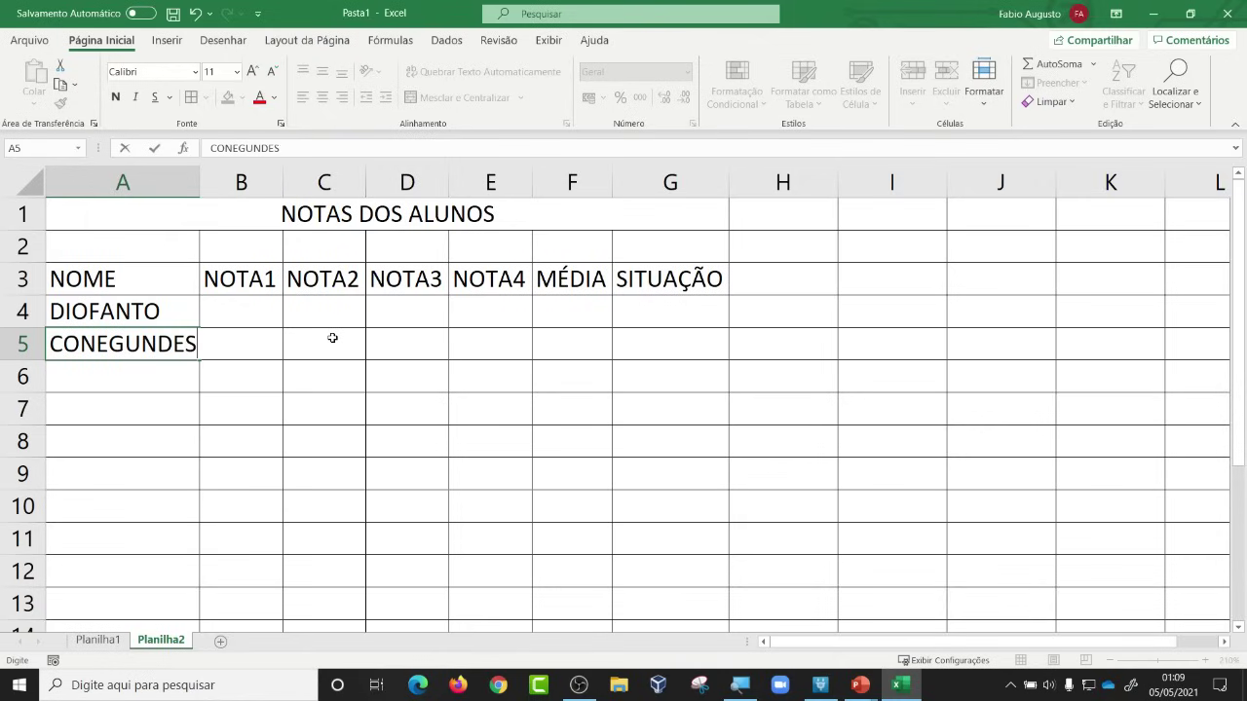
pyautogui.press('Return')
pyautogui.write('PERS')
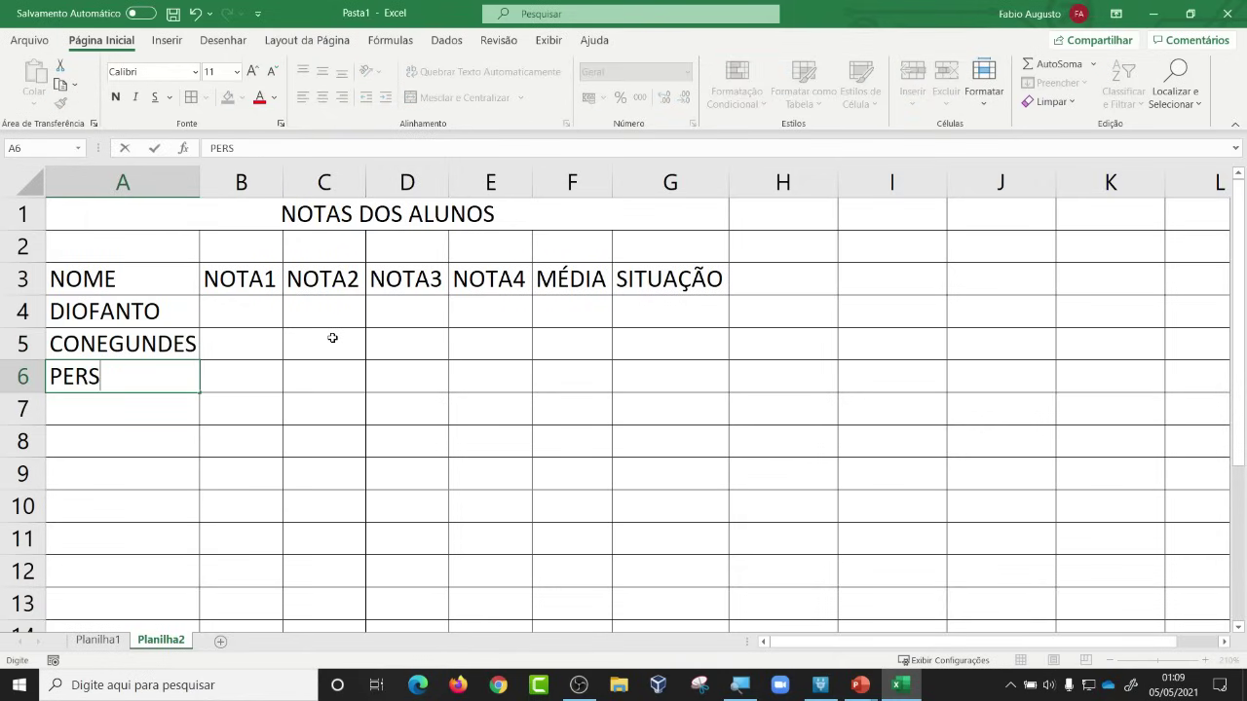
pyautogui.write('ÉFONE')
pyautogui.press('Return')
pyautogui.write('PHOEBES')
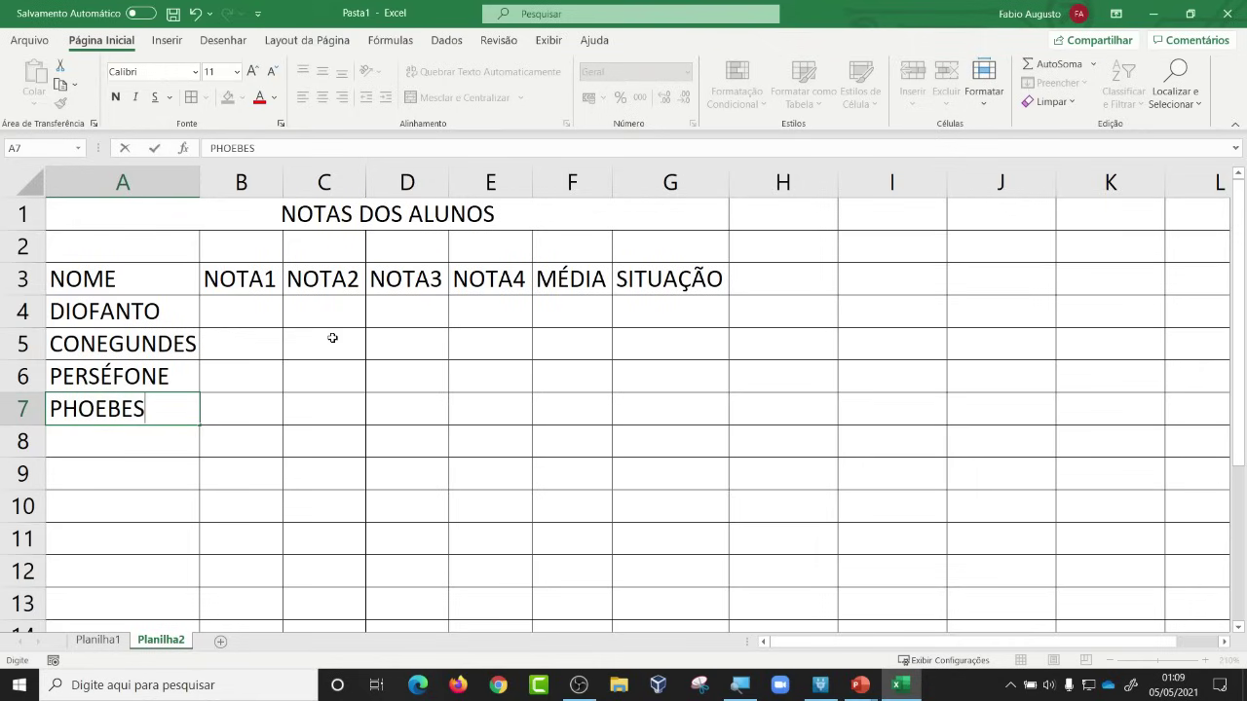
pyautogui.press('Return')
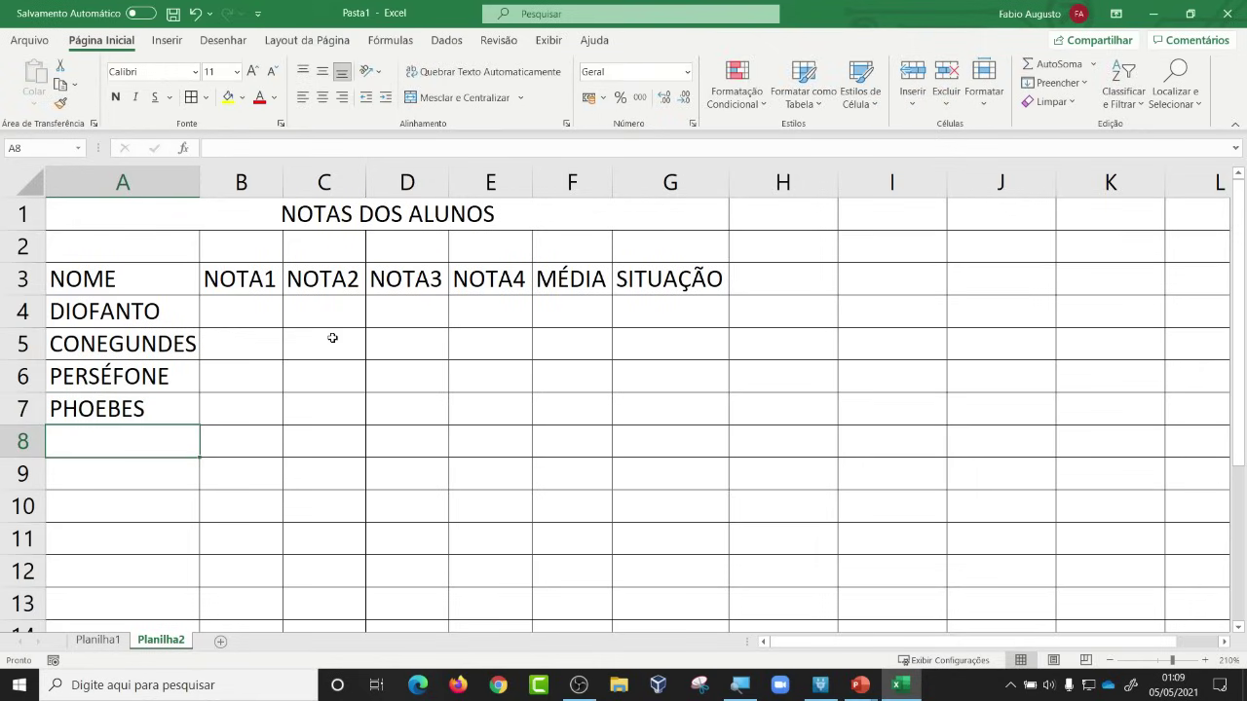
# Step: Enter the last two students' names in A8 and A9, and widen column A to fit the longest name
pyautogui.write('INSTAG')
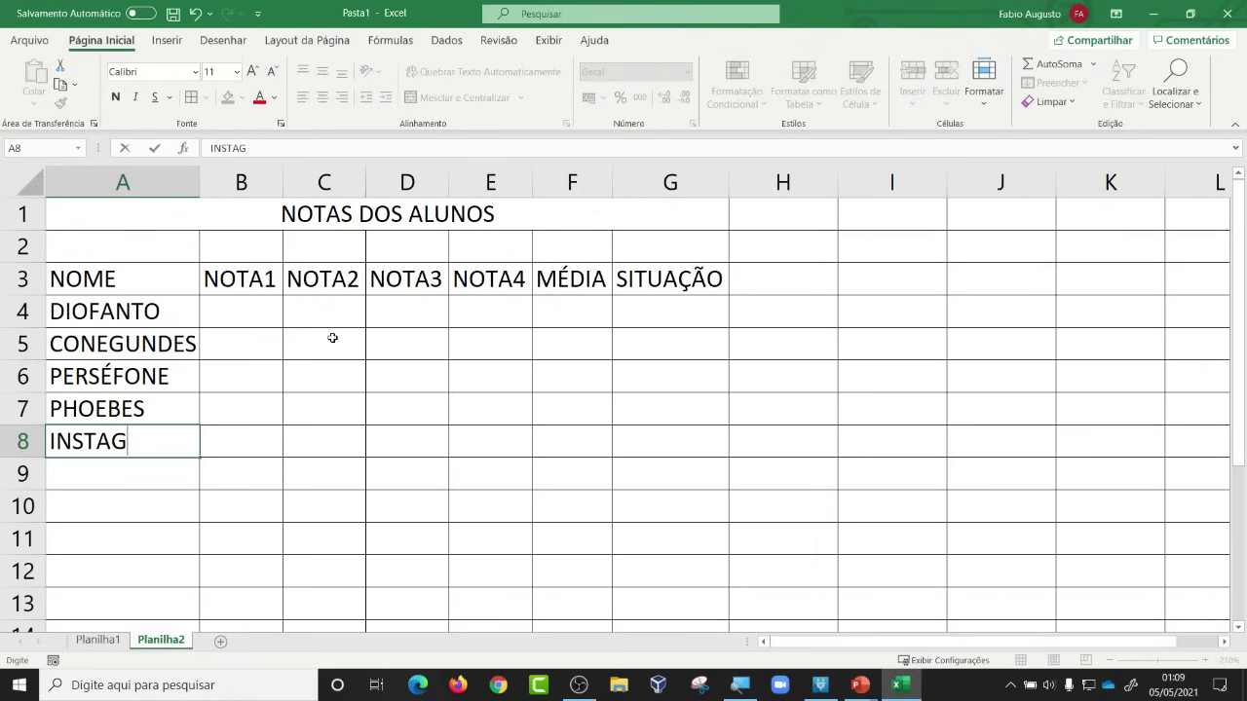
pyautogui.write('REICE')
pyautogui.press('Return')
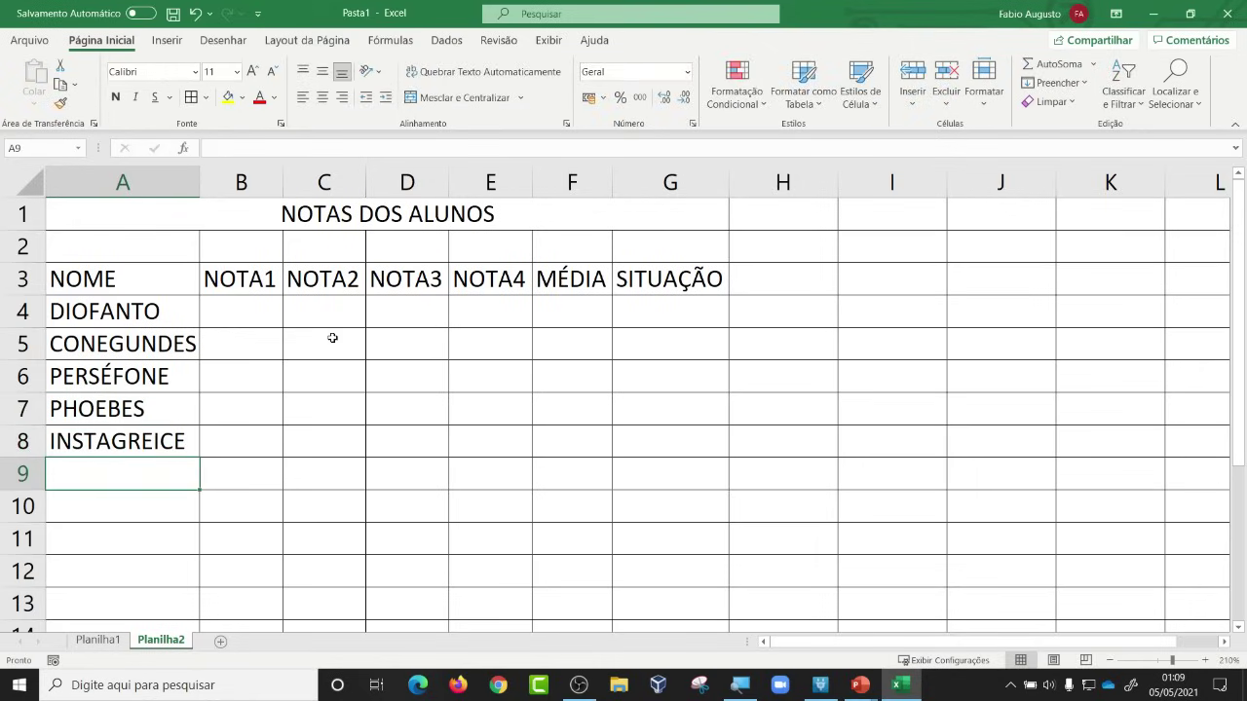
pyautogui.write('FACEBOO')
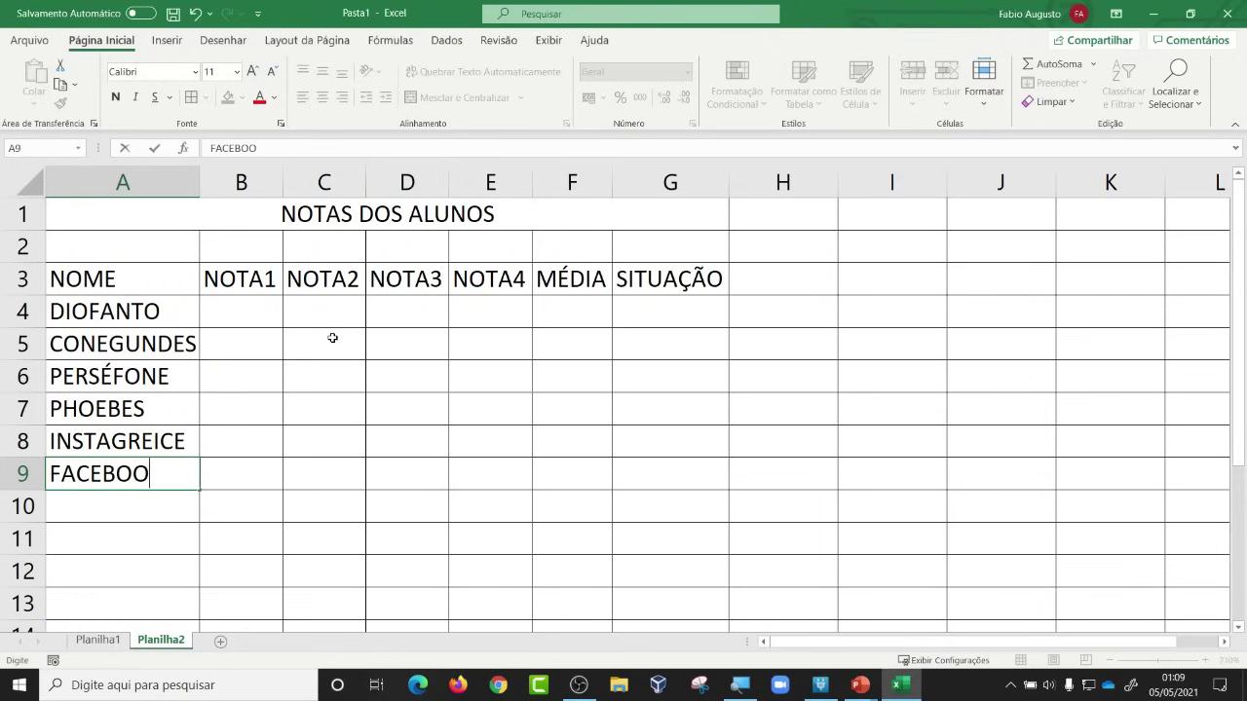
pyautogui.write('KSON')
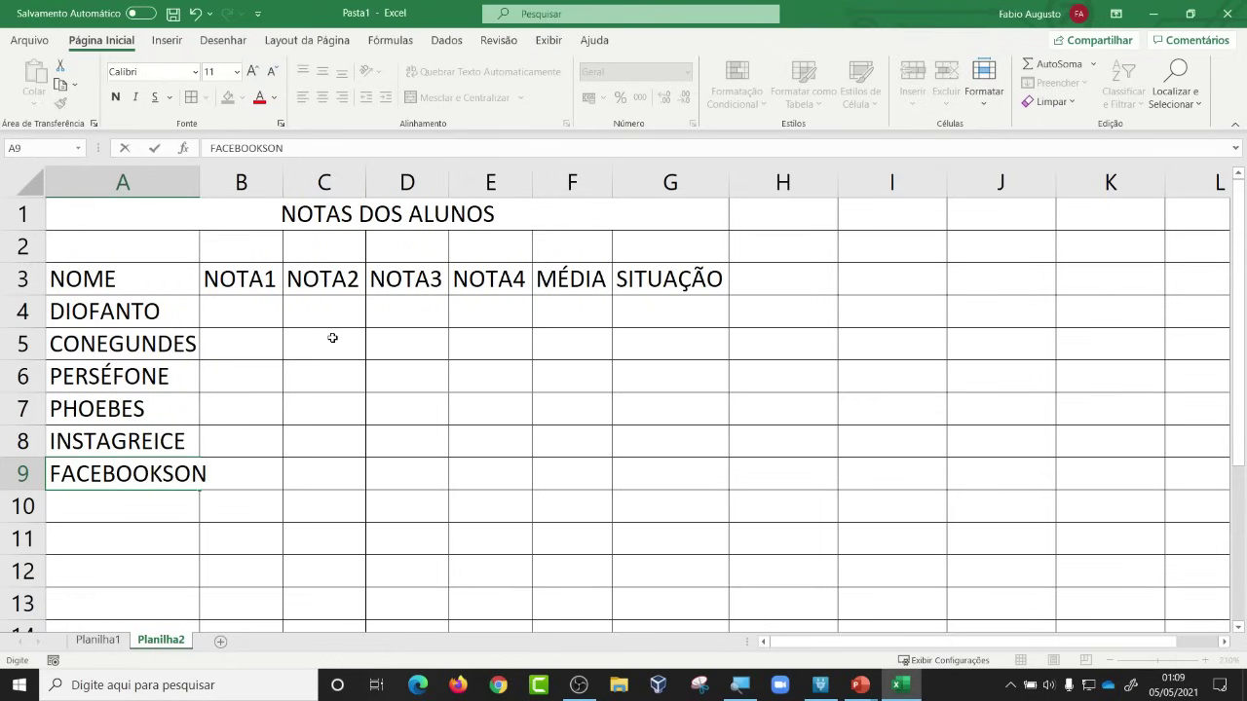
pyautogui.press('Return')
pyautogui.moveTo(200, 182); pyautogui.dragTo(213, 182)
# Step: Enter the first student's grades 4,5, 5,5, 5 and 4,5 in cells B4 to E4
pyautogui.click(264, 302)
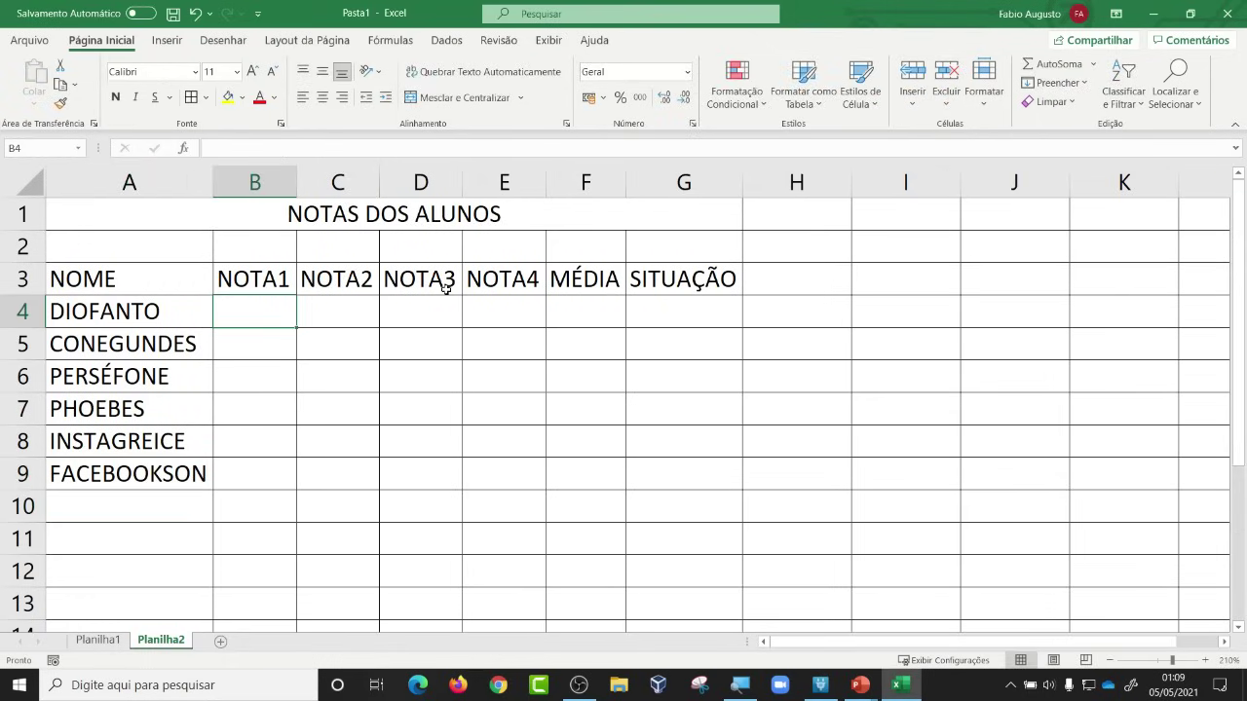
pyautogui.write('4,5')
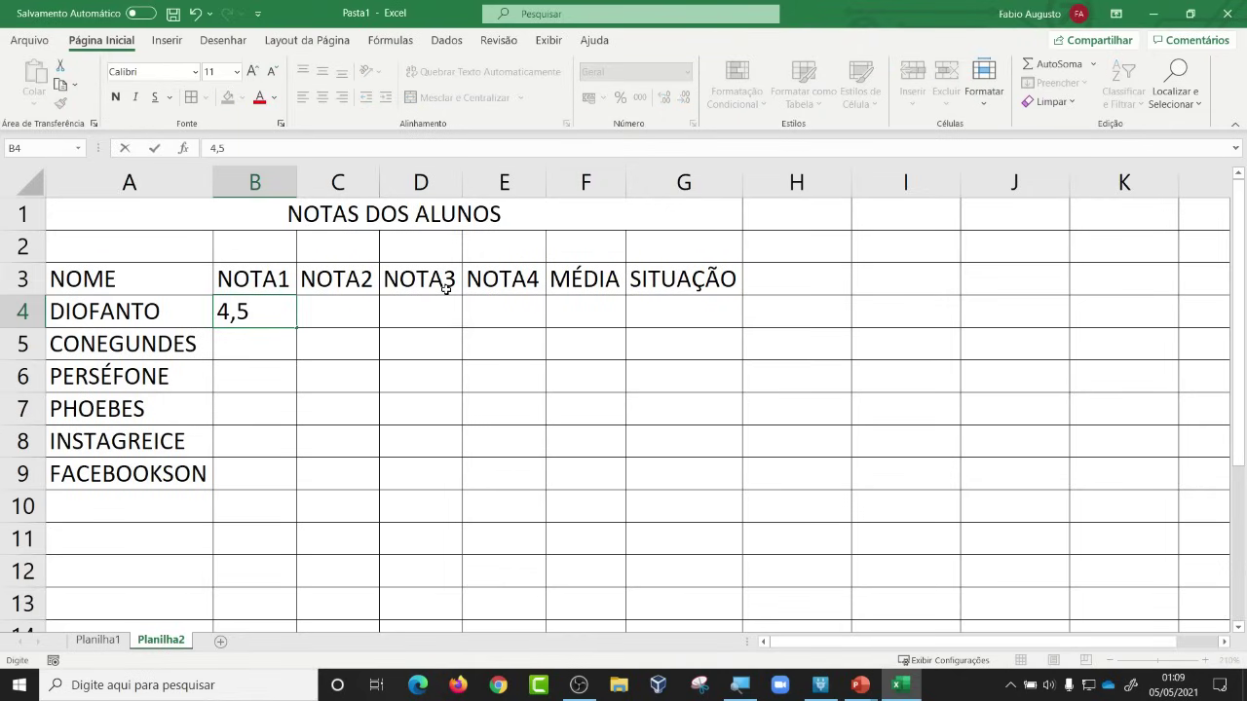
pyautogui.press('Tab')
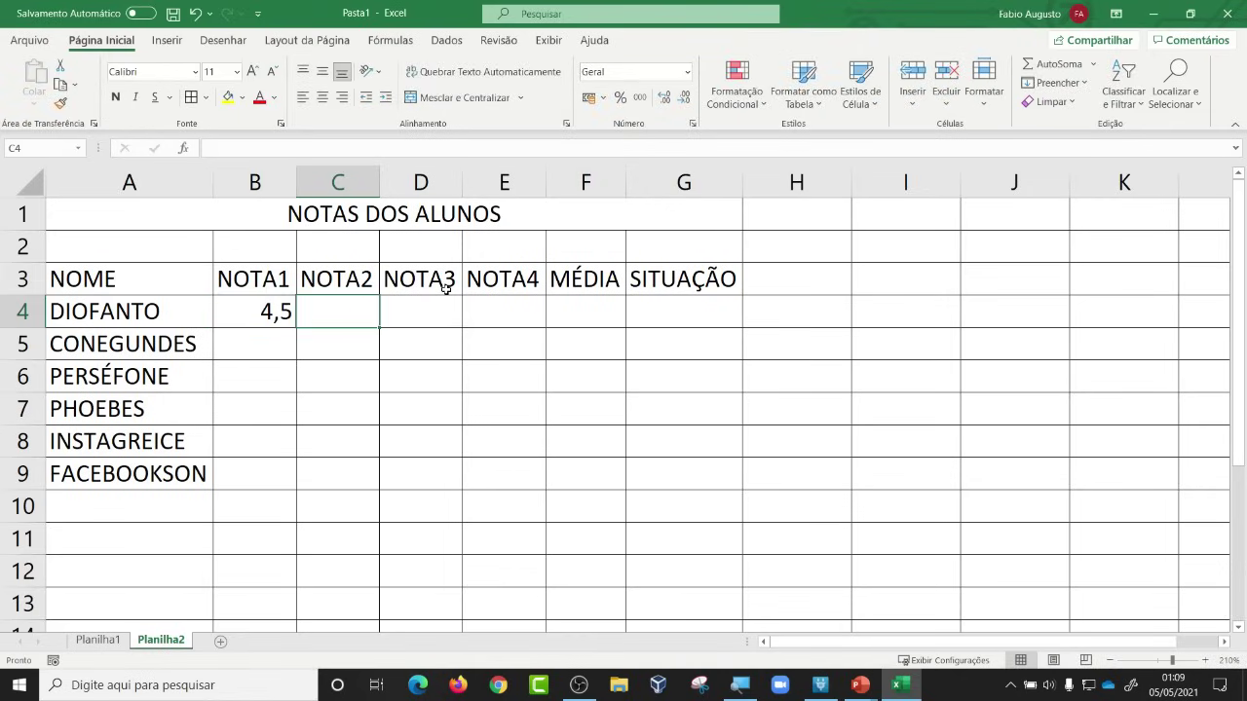
pyautogui.write('5,5')
pyautogui.press('Tab')
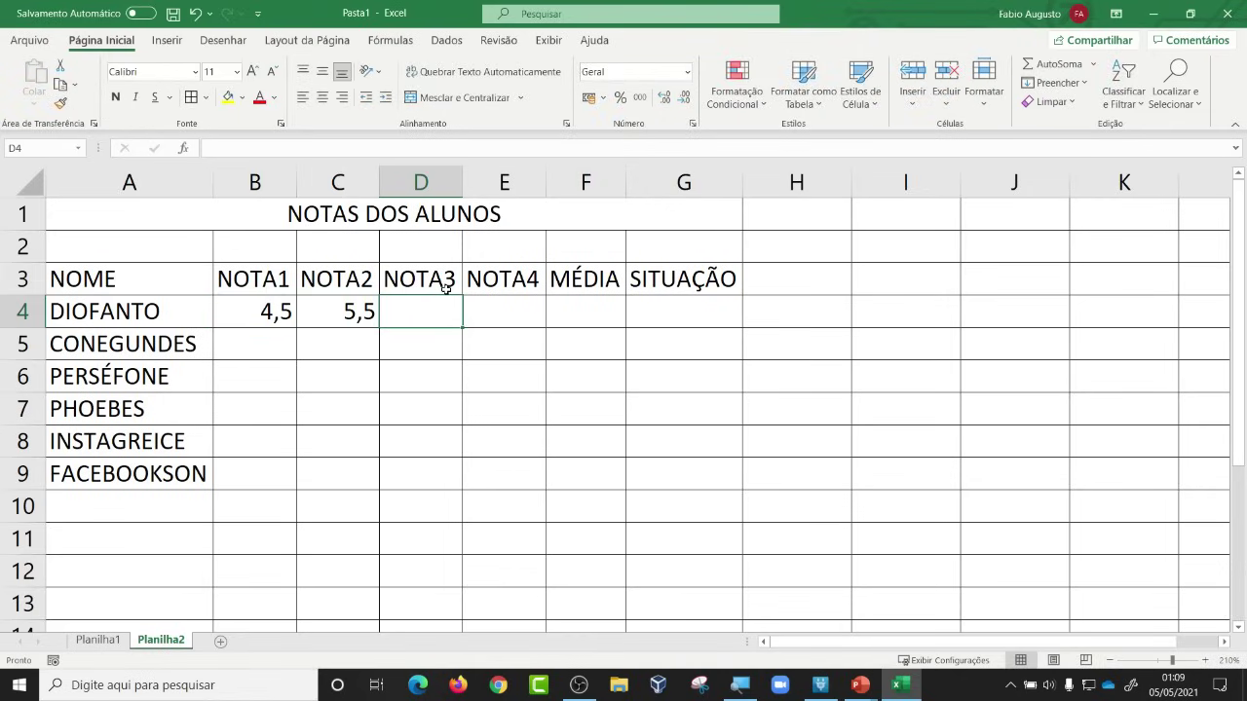
pyautogui.write('5')
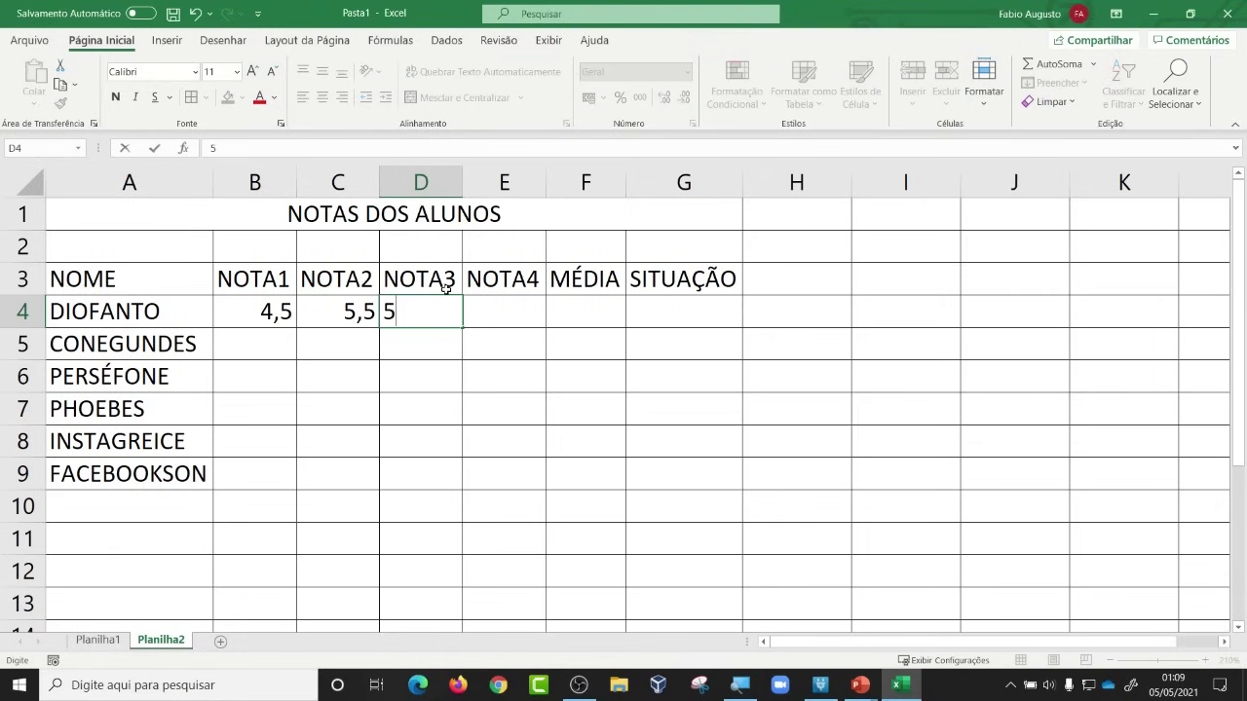
pyautogui.press('Tab')
pyautogui.write('4,5')
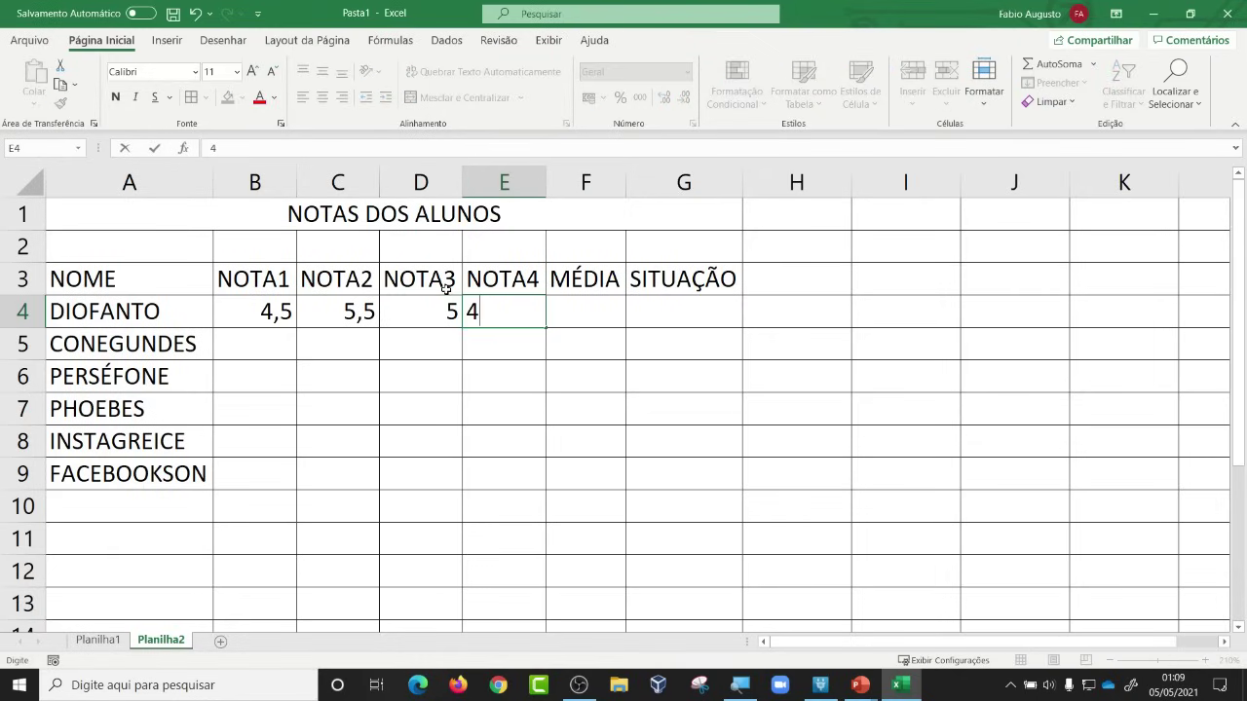
pyautogui.press('Return')
# Step: Enter a grade of 5 in each of cells B5 to E5 for the second student
pyautogui.press('Left')
pyautogui.press('Left')
pyautogui.press('Left')
pyautogui.press('Left')
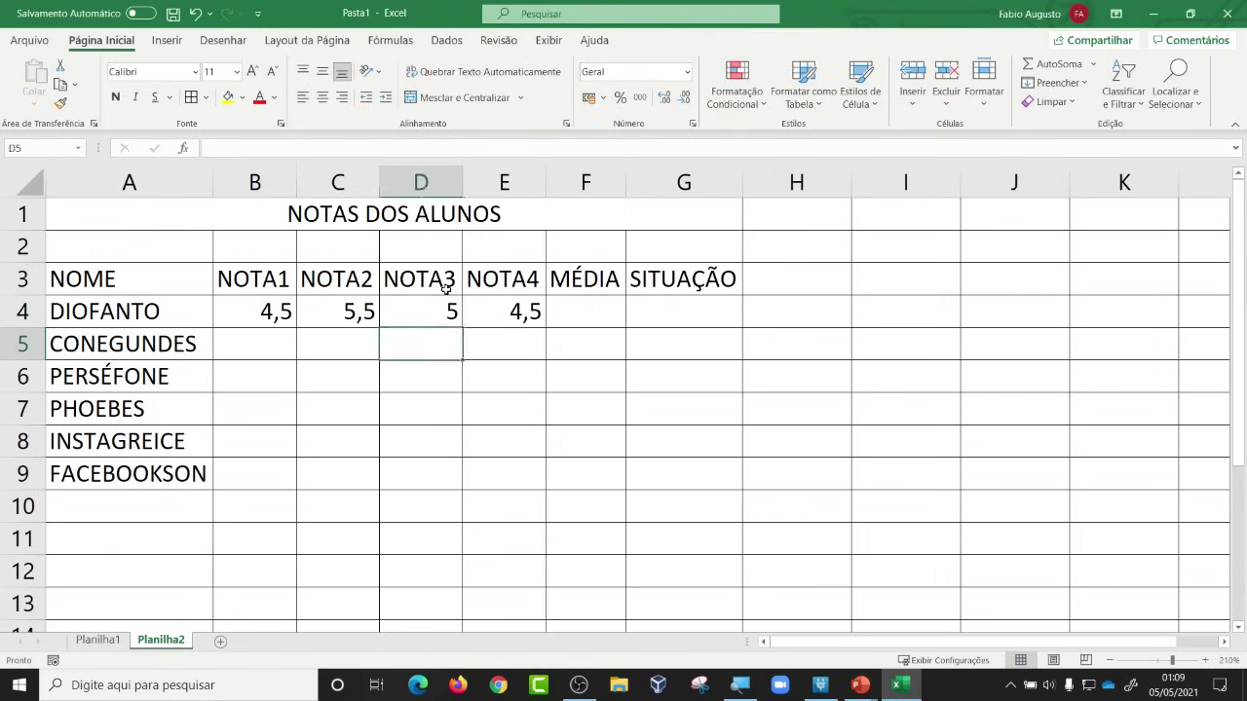
pyautogui.press('Right')
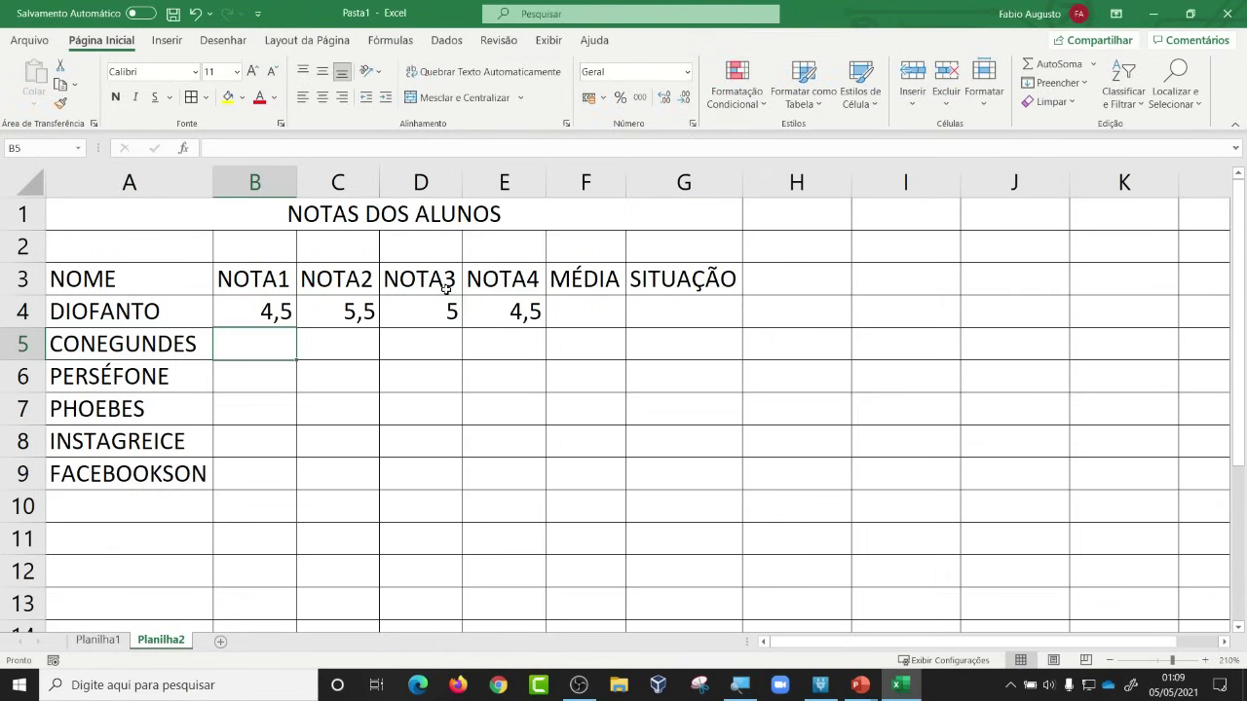
pyautogui.write('5')
pyautogui.press('Tab')
pyautogui.write('5')
pyautogui.press('Tab')
pyautogui.write('5')
pyautogui.press('Tab')
pyautogui.write('5')
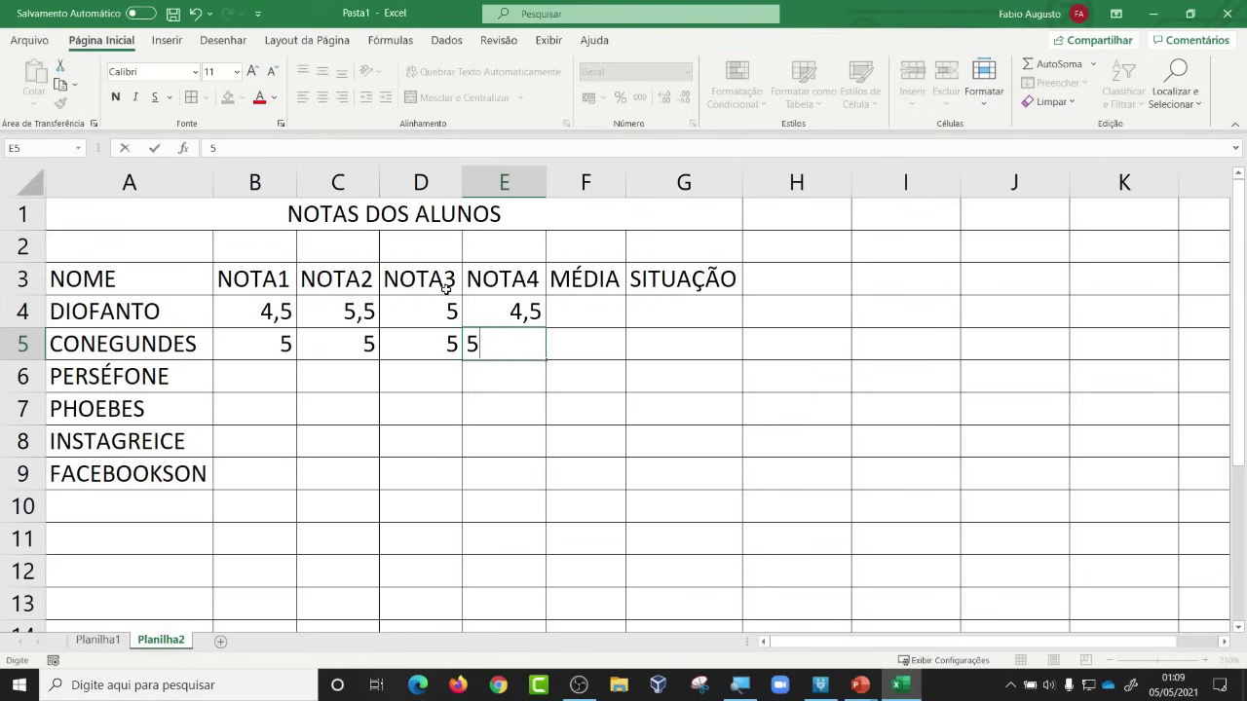
pyautogui.press('Return')
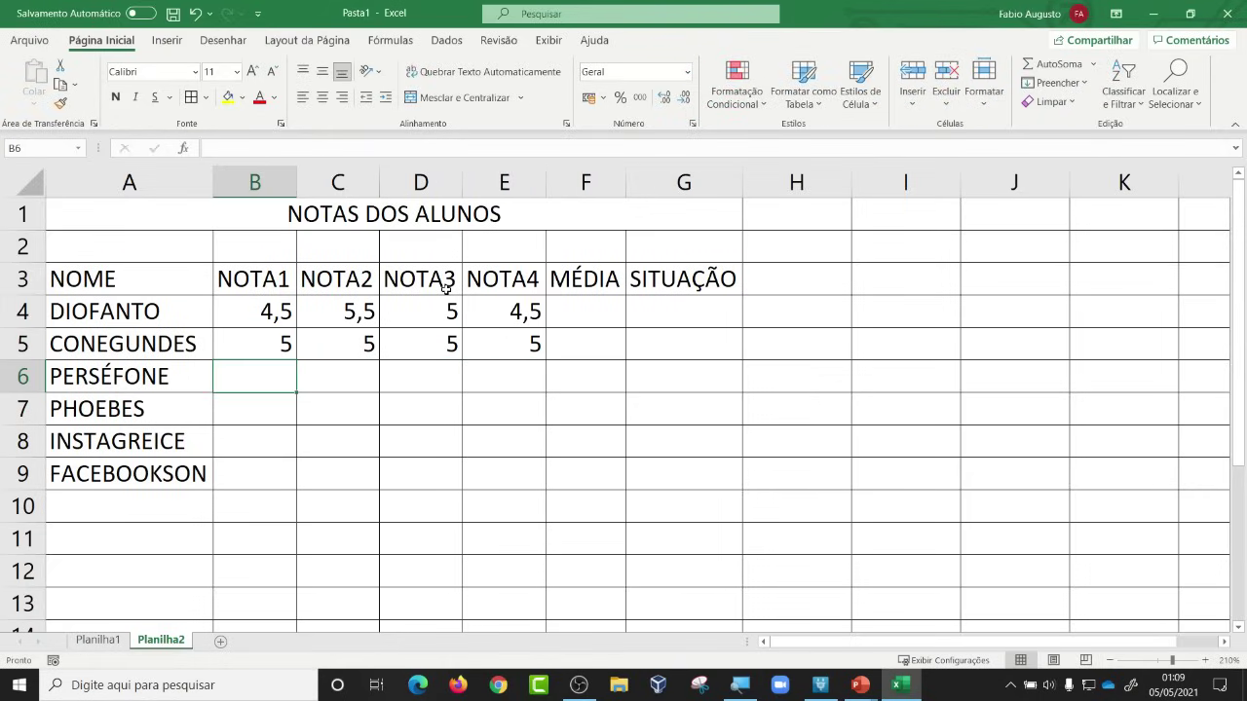
# Step: Enter the third student's grades 8,5, 8, 7,5 and 8 in cells B6 to E6
pyautogui.write('8,5')
pyautogui.press('Tab')
pyautogui.write('8')
pyautogui.press('Tab')
pyautogui.write('7,5')
pyautogui.press('Tab')
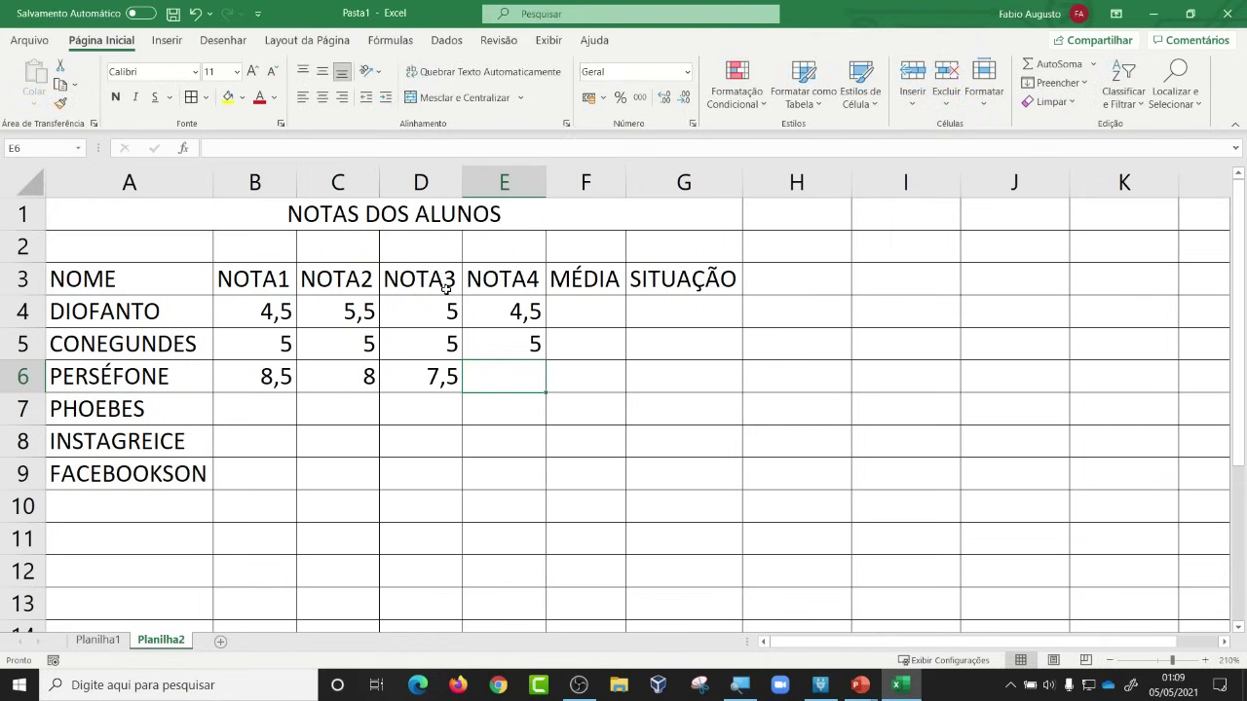
pyautogui.write('8')
pyautogui.press('Return')
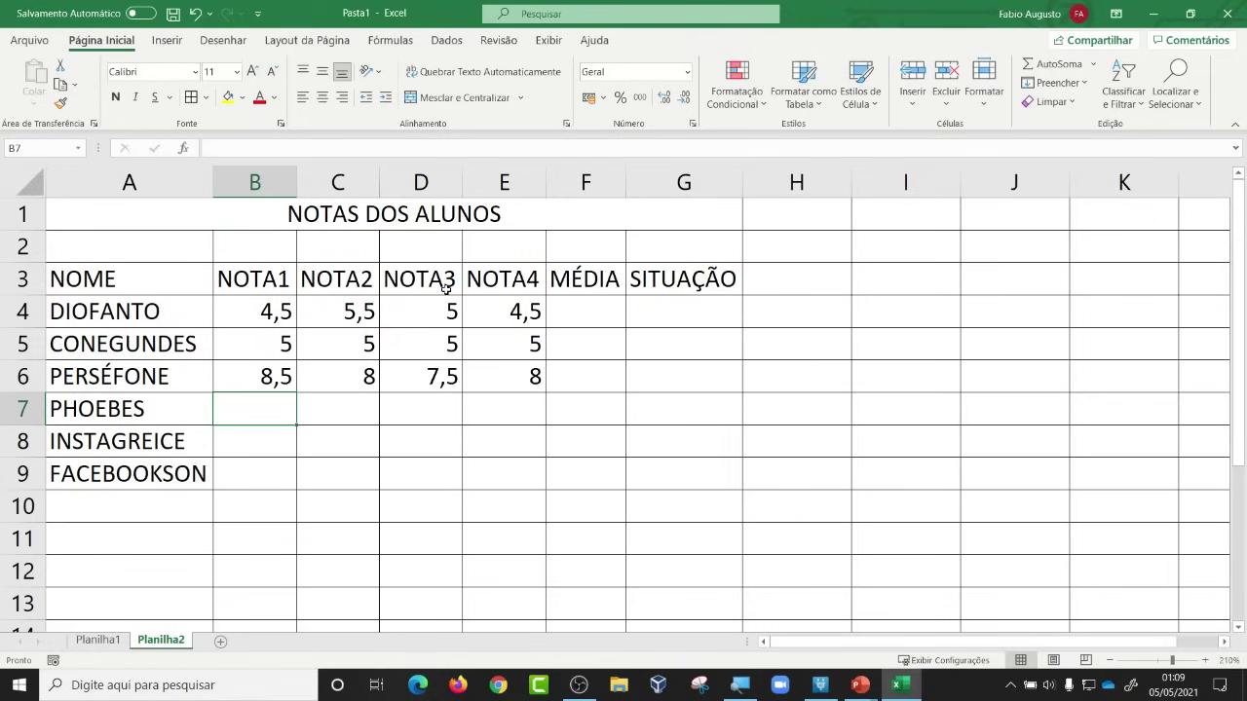
# Step: Enter the fourth student's grades 10, 10, 10 and 9,5 in cells B7 to E7
pyautogui.write('10')
pyautogui.press('Tab')
pyautogui.write('10')
pyautogui.press('Tab')
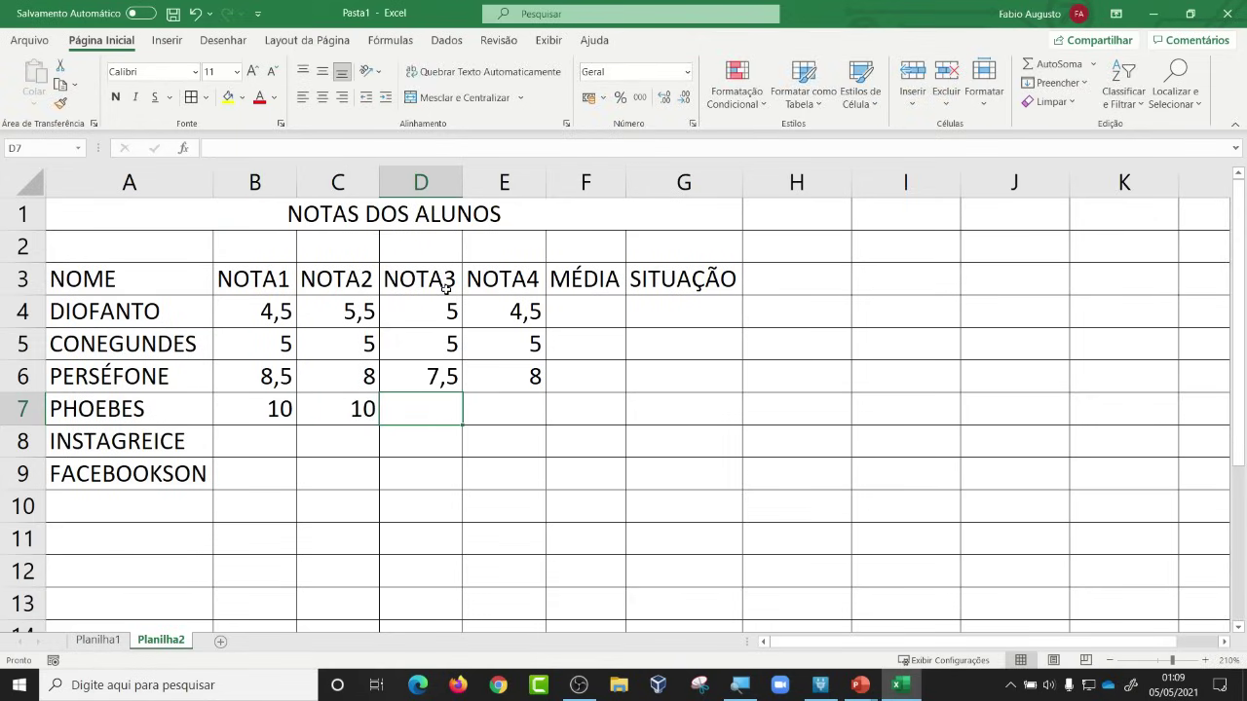
pyautogui.write('10')
pyautogui.press('Tab')
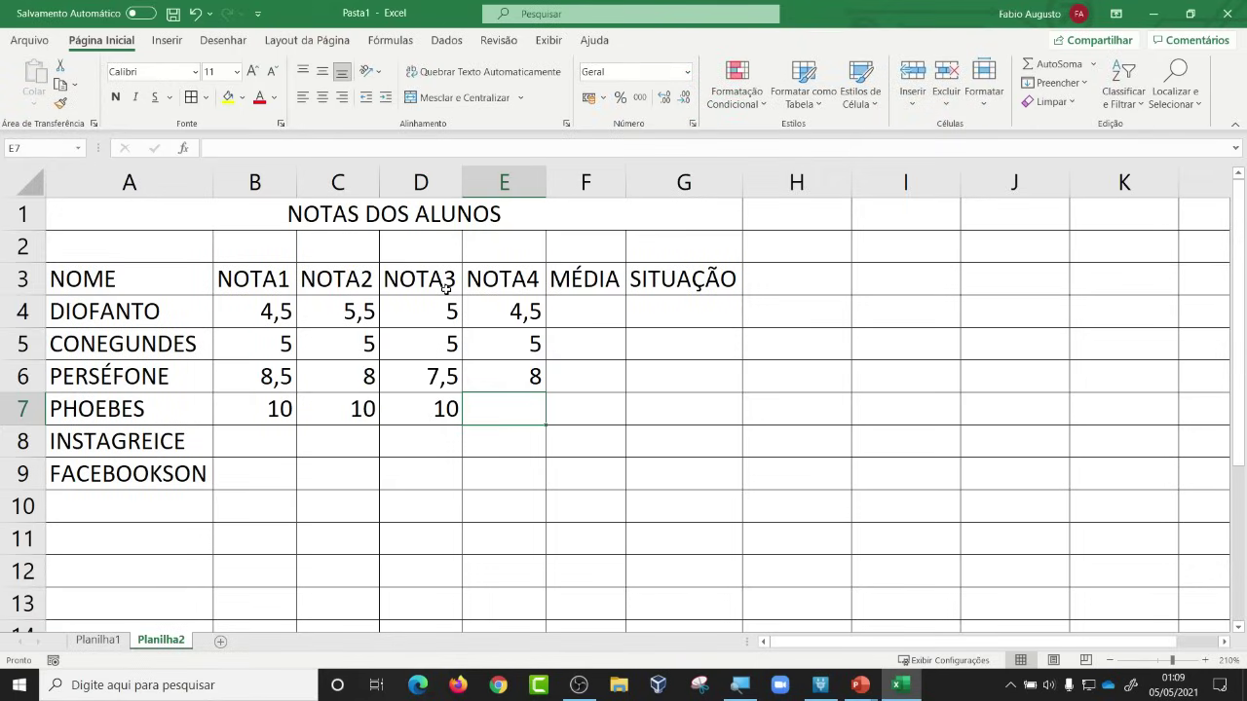
pyautogui.write('9,5')
pyautogui.press('Return')
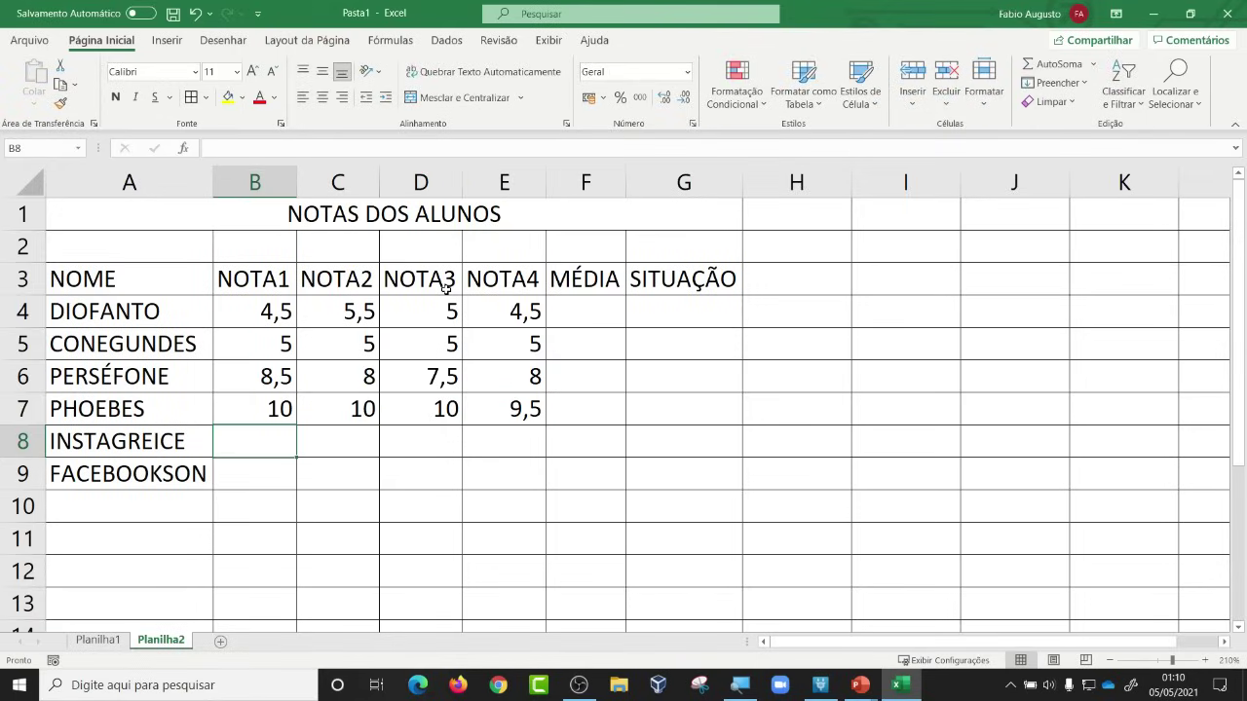
# Step: Enter the fifth student's grades 2,5, 1,5, 2 and 3,5 in cells B8 to E8
pyautogui.write('2,5')
pyautogui.press('Tab')
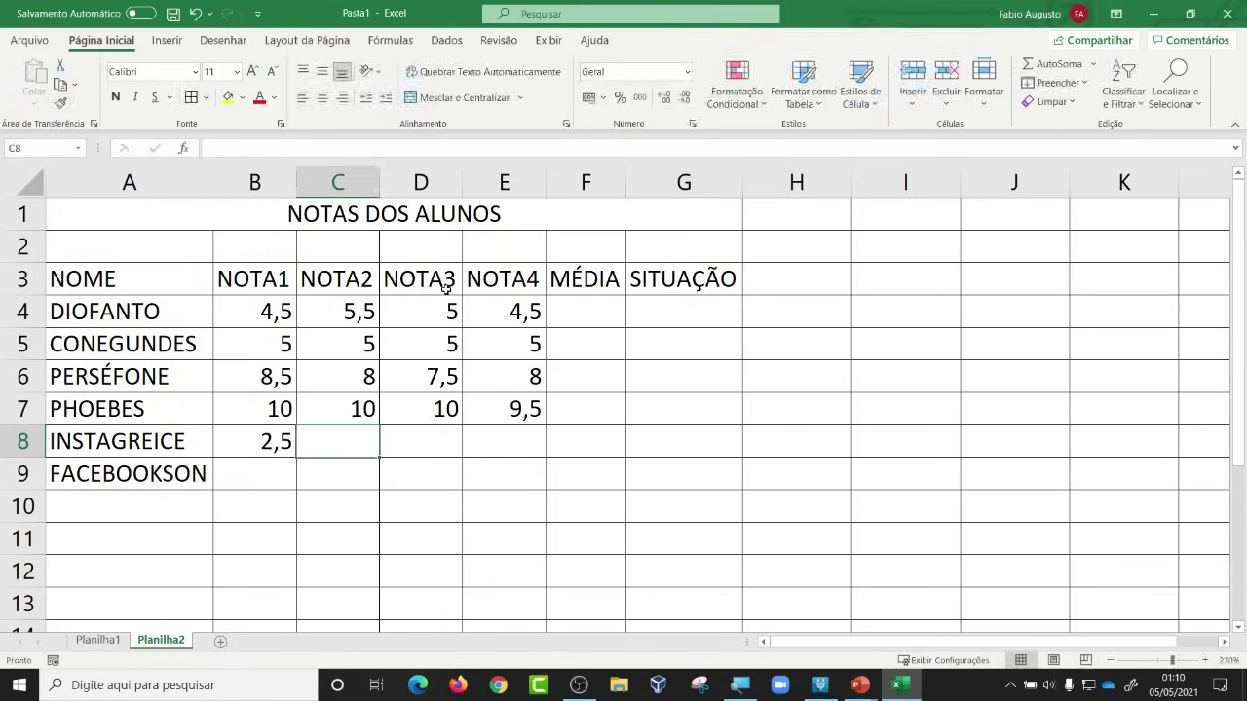
pyautogui.write('1,5')
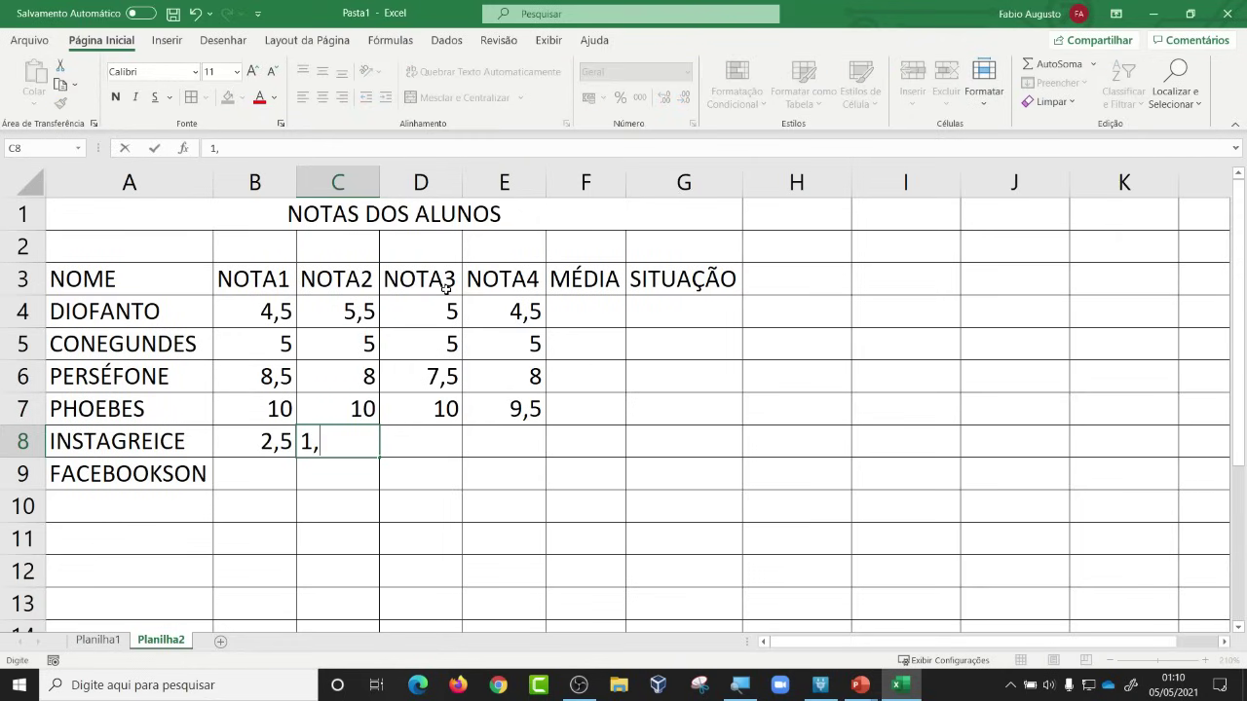
pyautogui.press('Tab')
pyautogui.write('2')
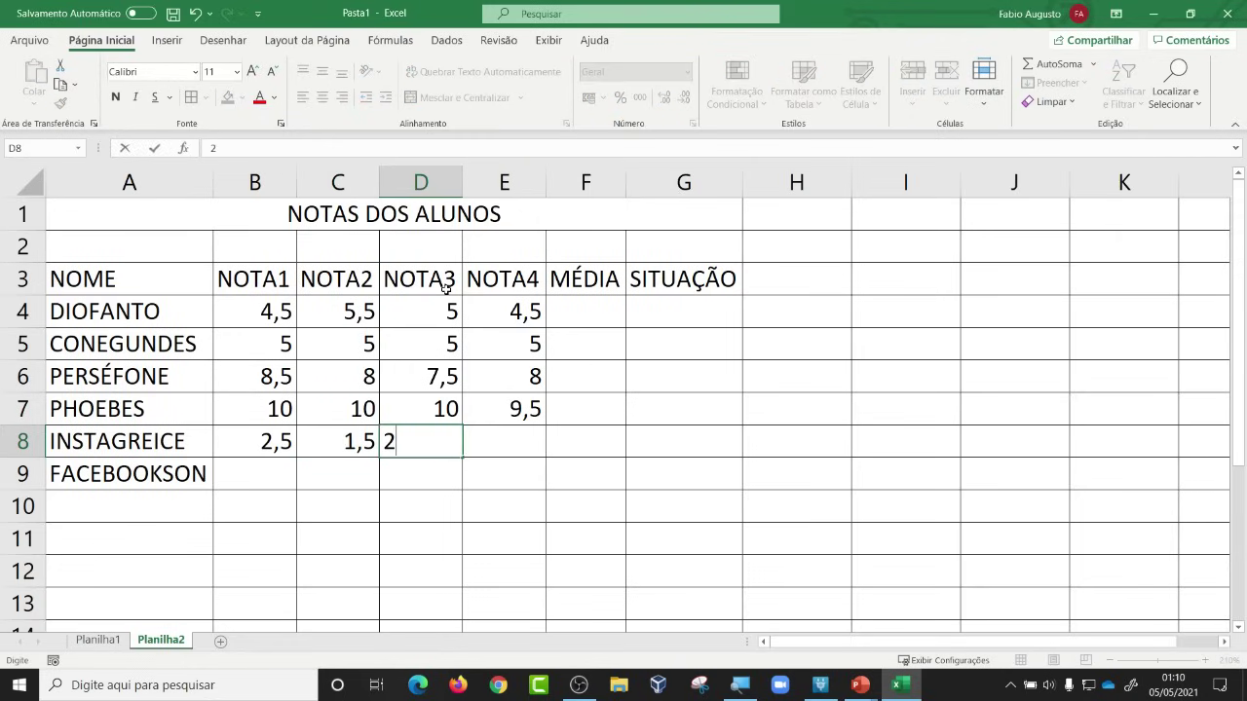
pyautogui.press('Tab')
pyautogui.write('3,5')
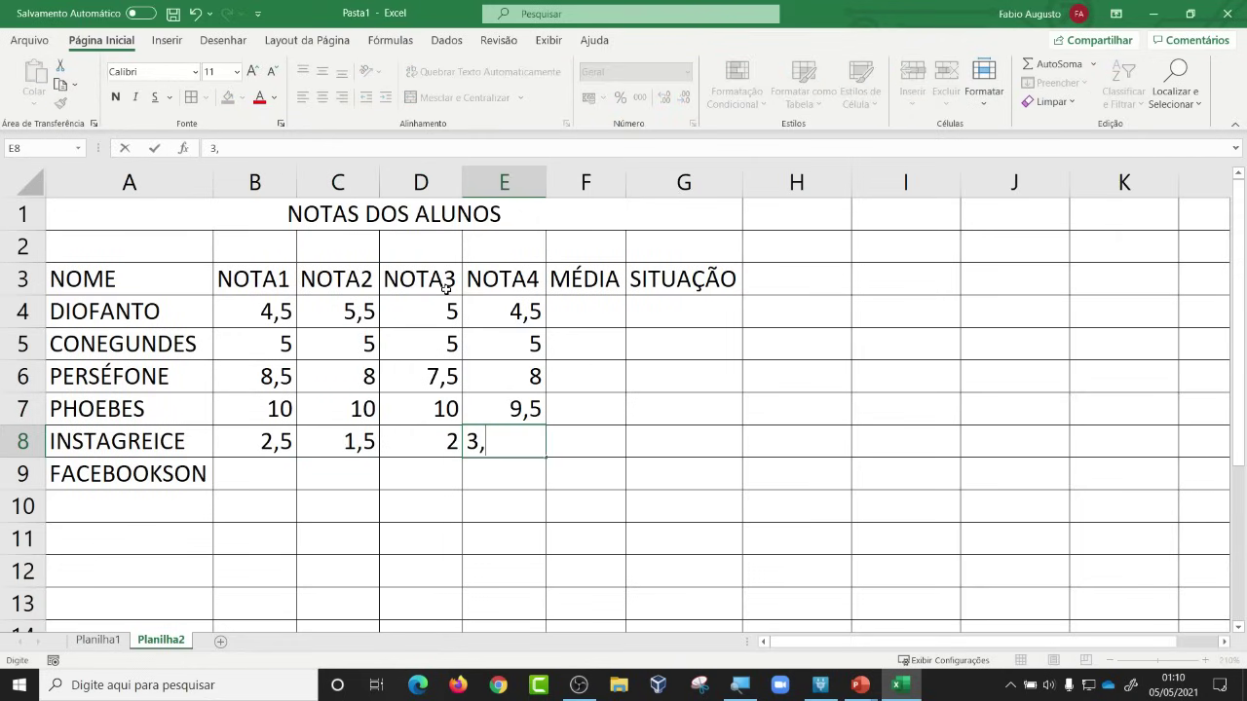
pyautogui.press('Return')
# Step: Enter the sixth student's grades 1,5, 1, 2,5 and 2 in cells B9 to E9
pyautogui.press('Left')
pyautogui.press('Left')
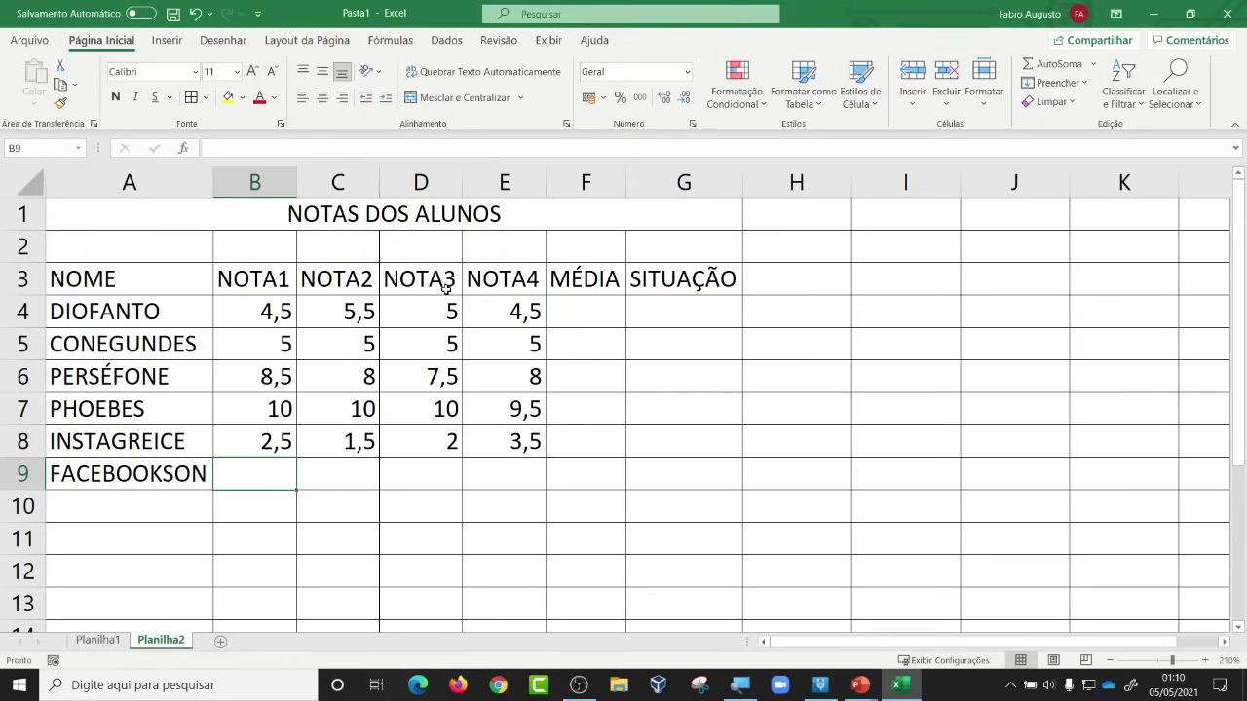
pyautogui.write('1,5')
pyautogui.press('Tab')
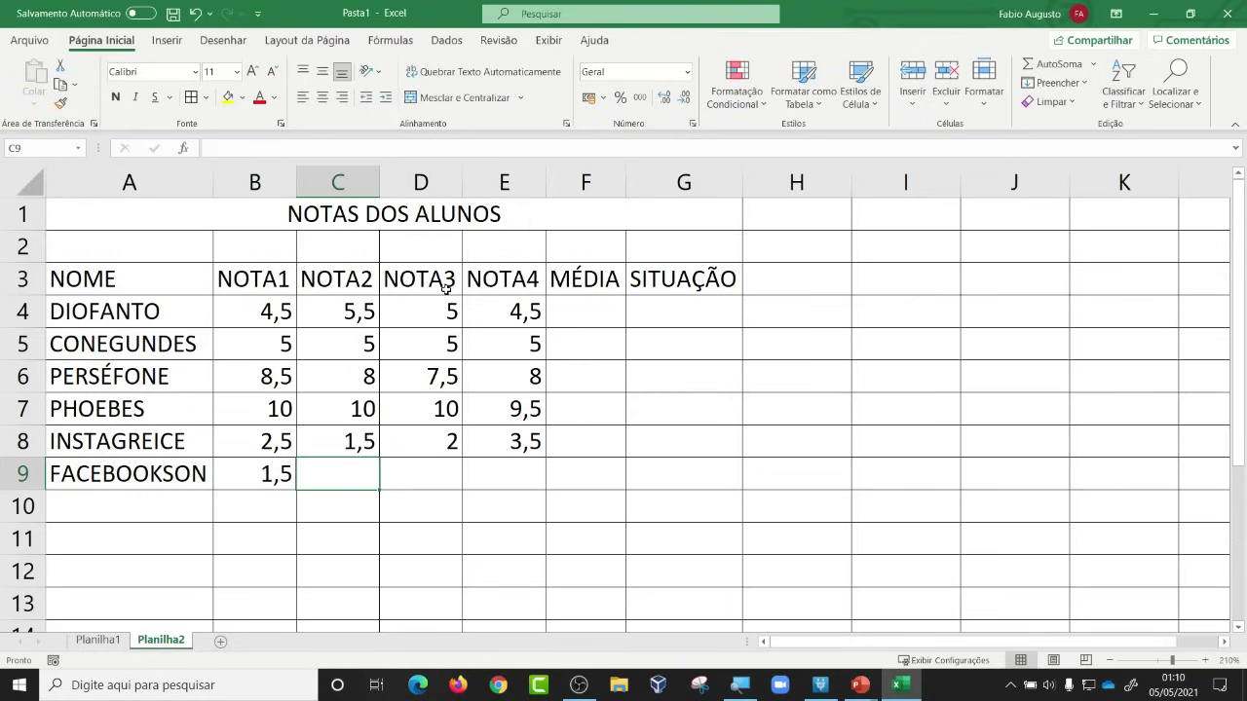
pyautogui.write('1')
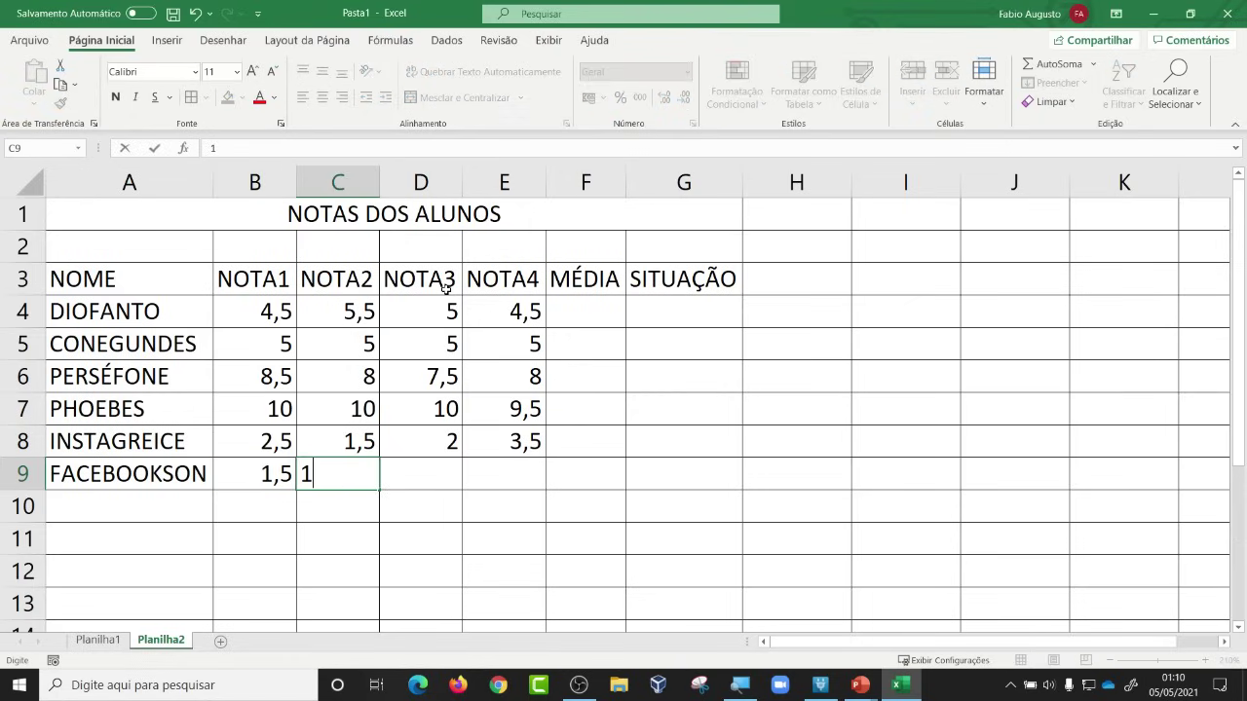
pyautogui.press('Tab')
pyautogui.write('2,5')
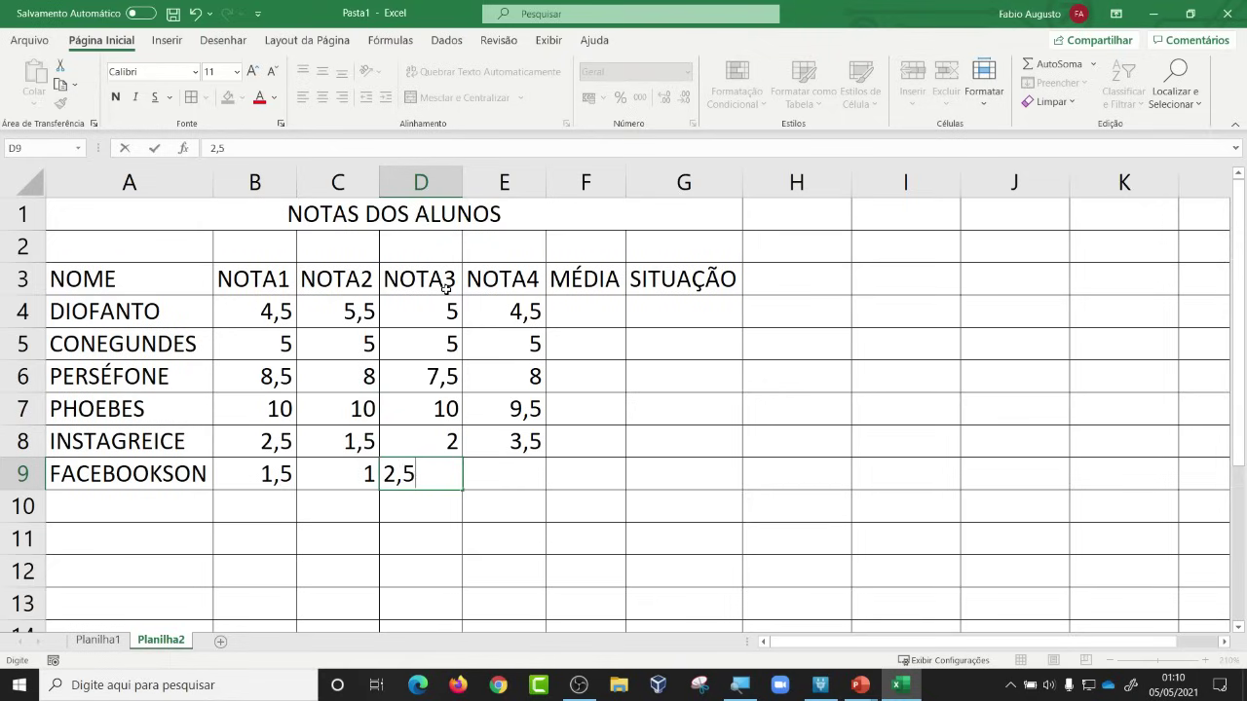
pyautogui.press('Tab')
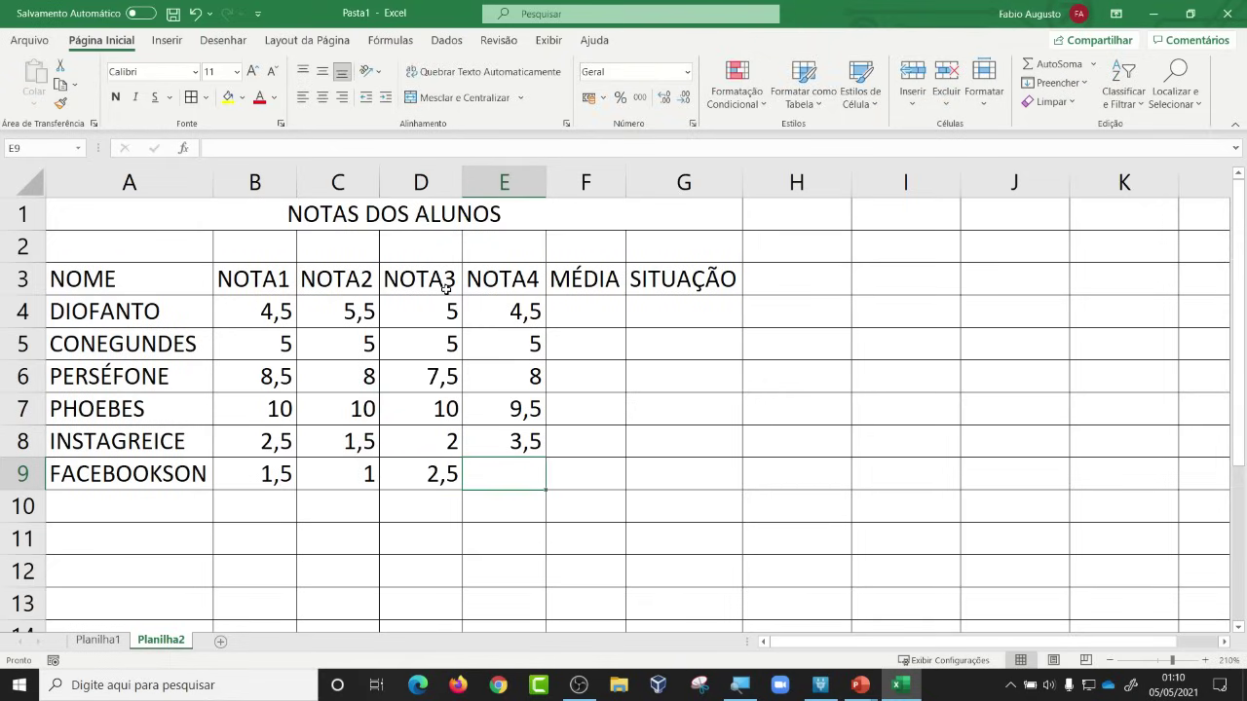
pyautogui.write('2')
pyautogui.press('Return')
# Step: Calculate the first student's average in cell F4 with the formula =MÉDIA(B4:E4)
pyautogui.press('Right')
pyautogui.press('Up')
pyautogui.press('Up')
pyautogui.press('Up')
pyautogui.press('Up')
pyautogui.press('Up')
pyautogui.press('Up')
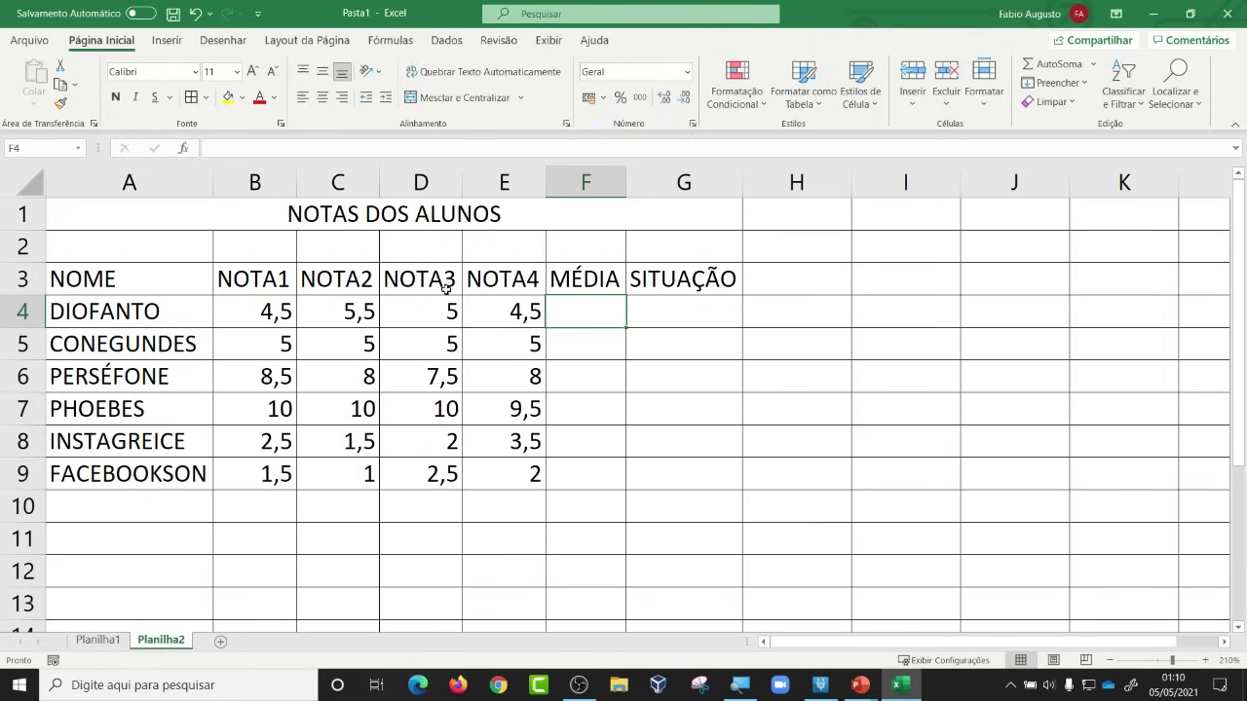
pyautogui.write('=')
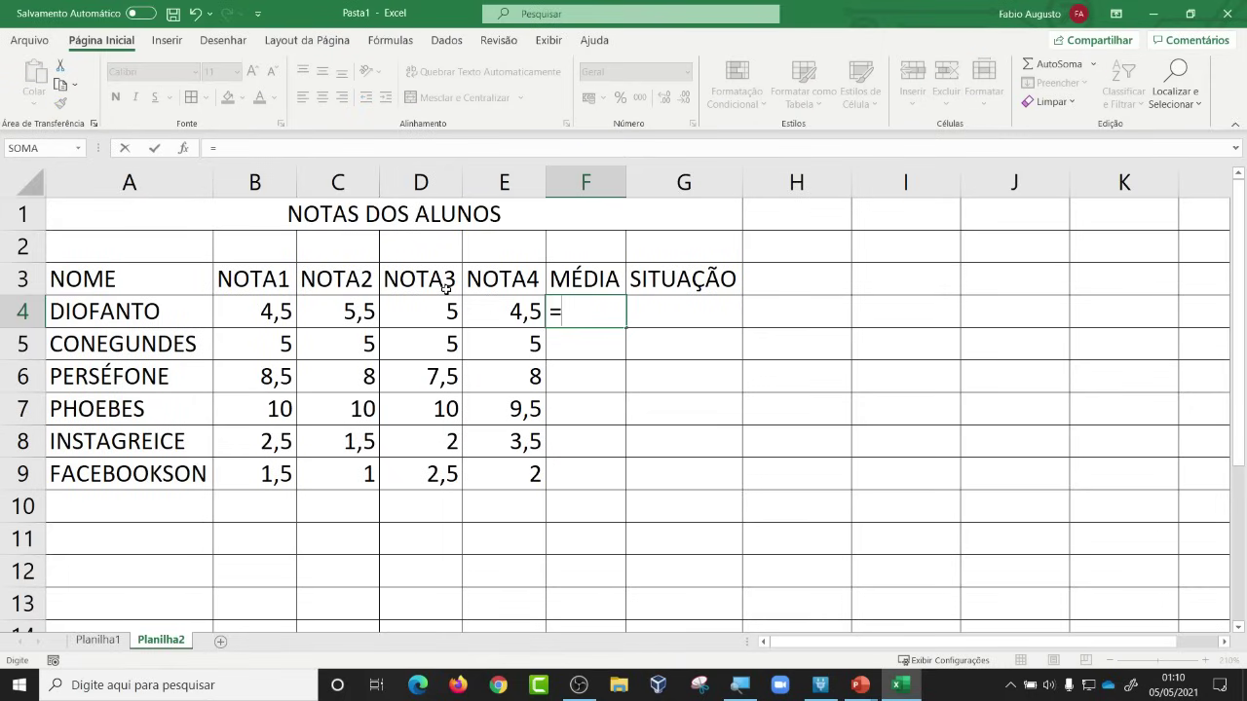
pyautogui.write('ME')
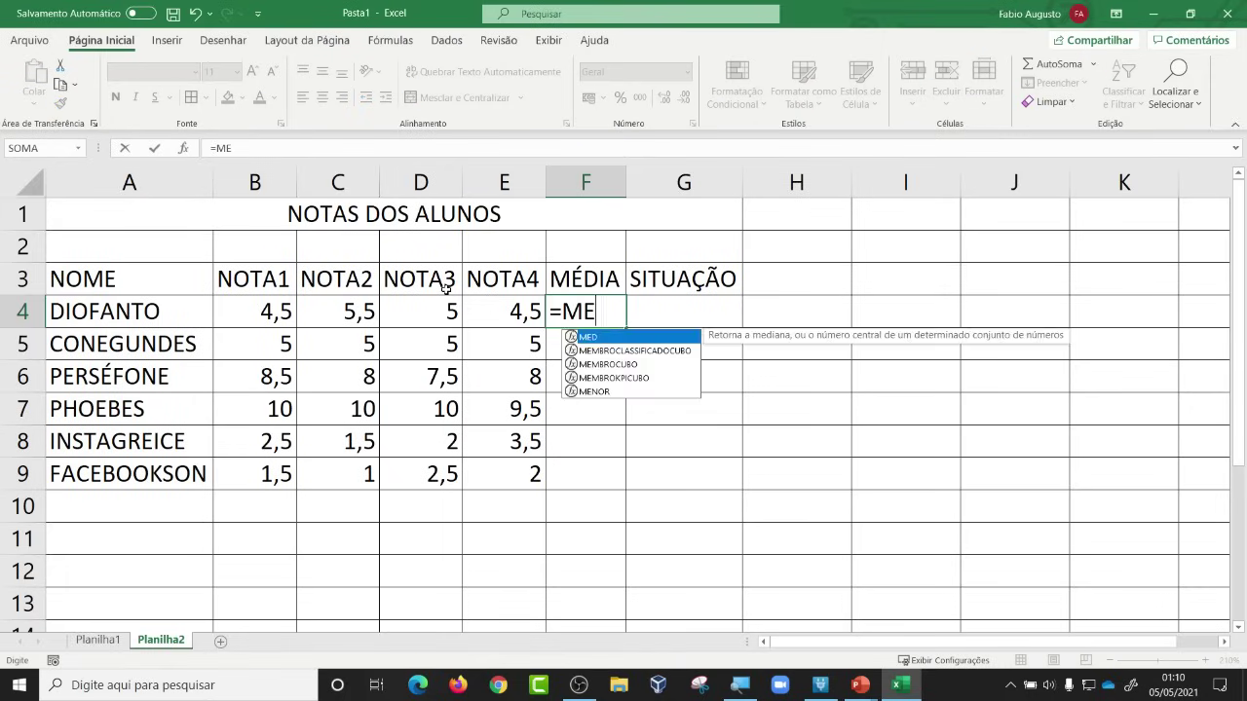
pyautogui.write('DIA(')
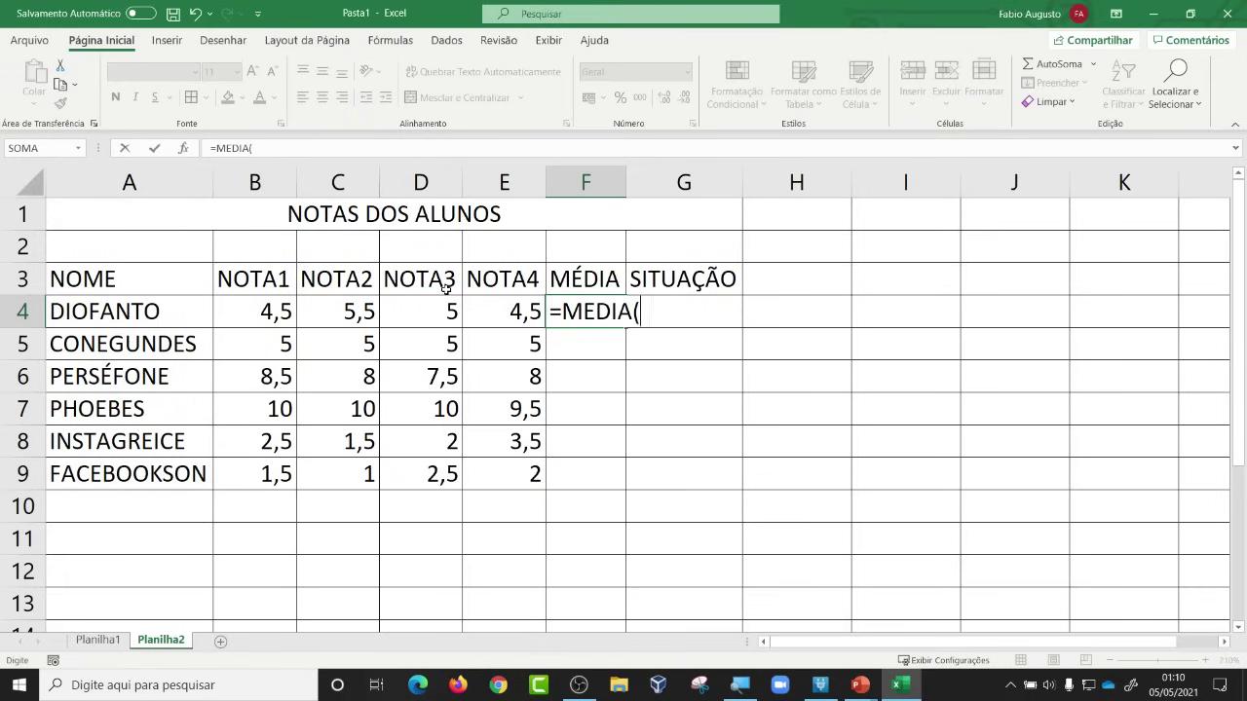
pyautogui.write('B4')
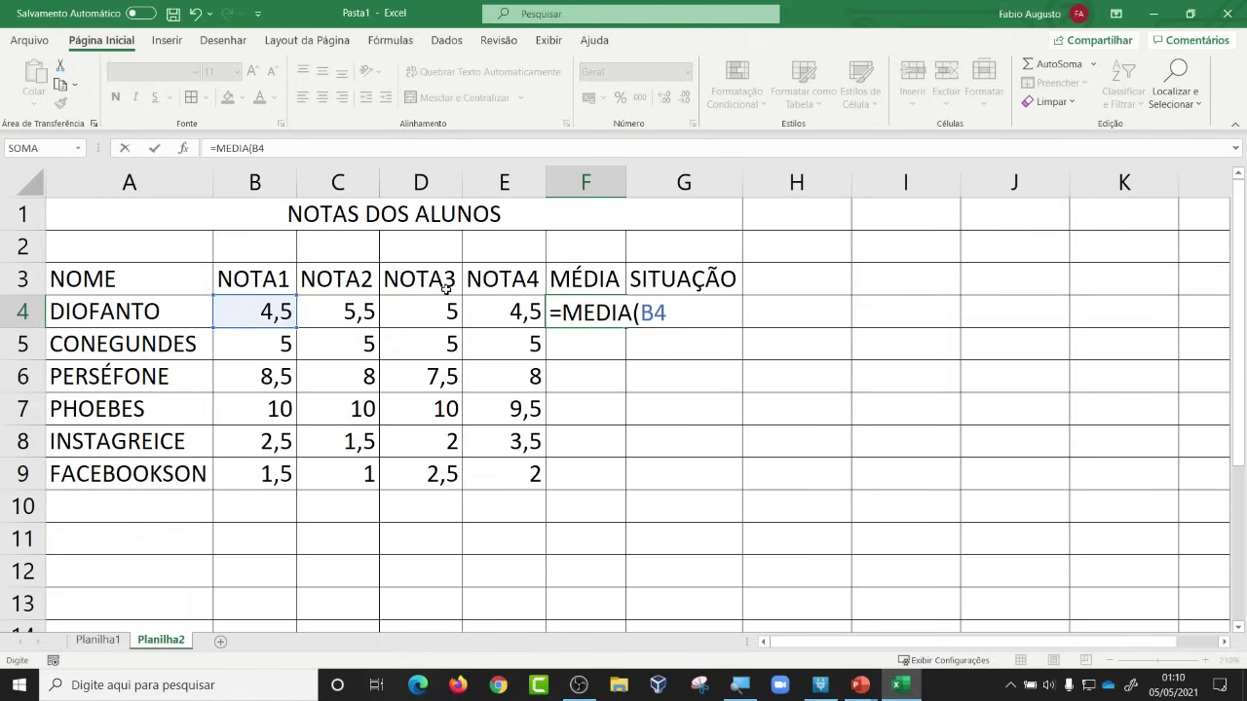
pyautogui.write(':')
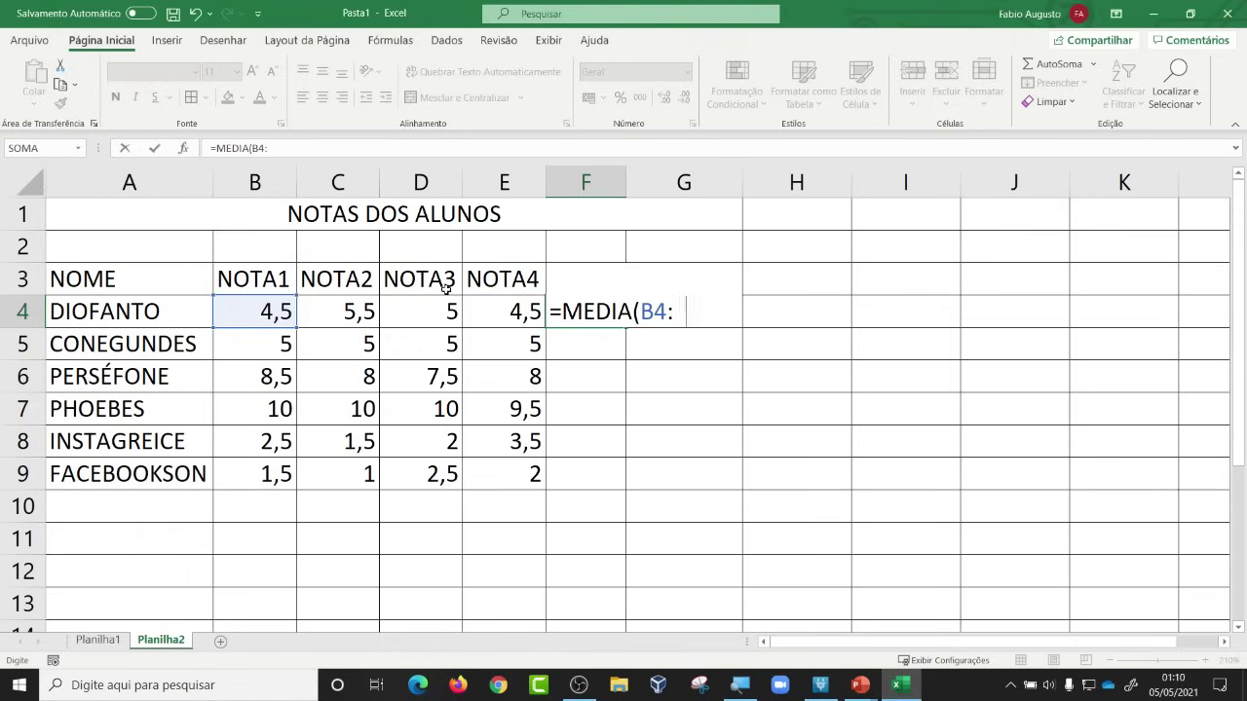
pyautogui.write('E4)')
pyautogui.press('Return')
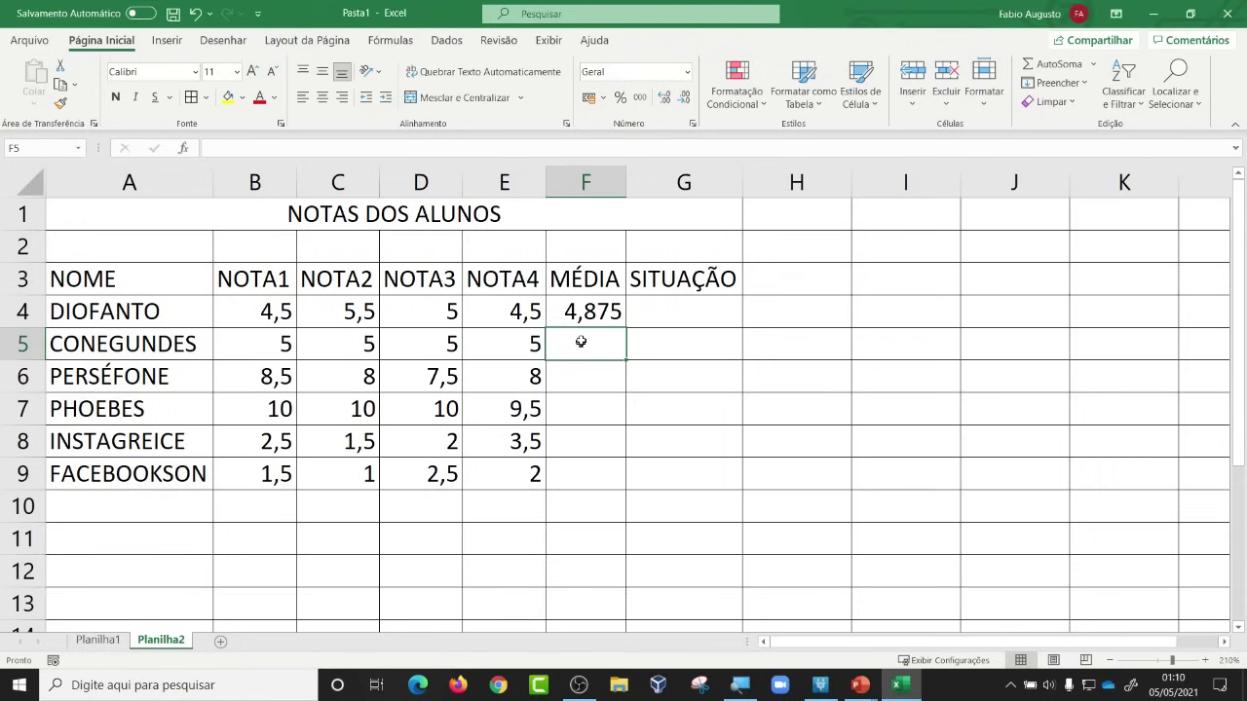
# Step: Format the average in F4 with no decimal places and fill it down through F9 for all students
pyautogui.click(589, 313)
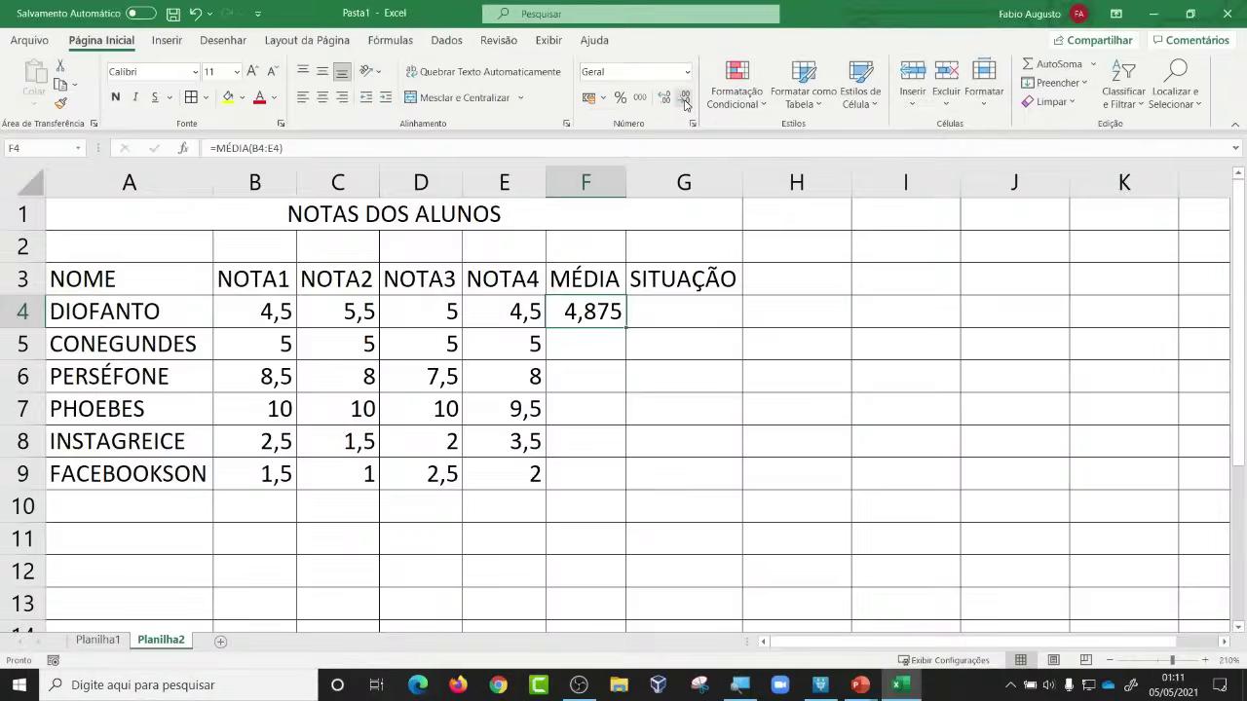
pyautogui.click(686, 101)
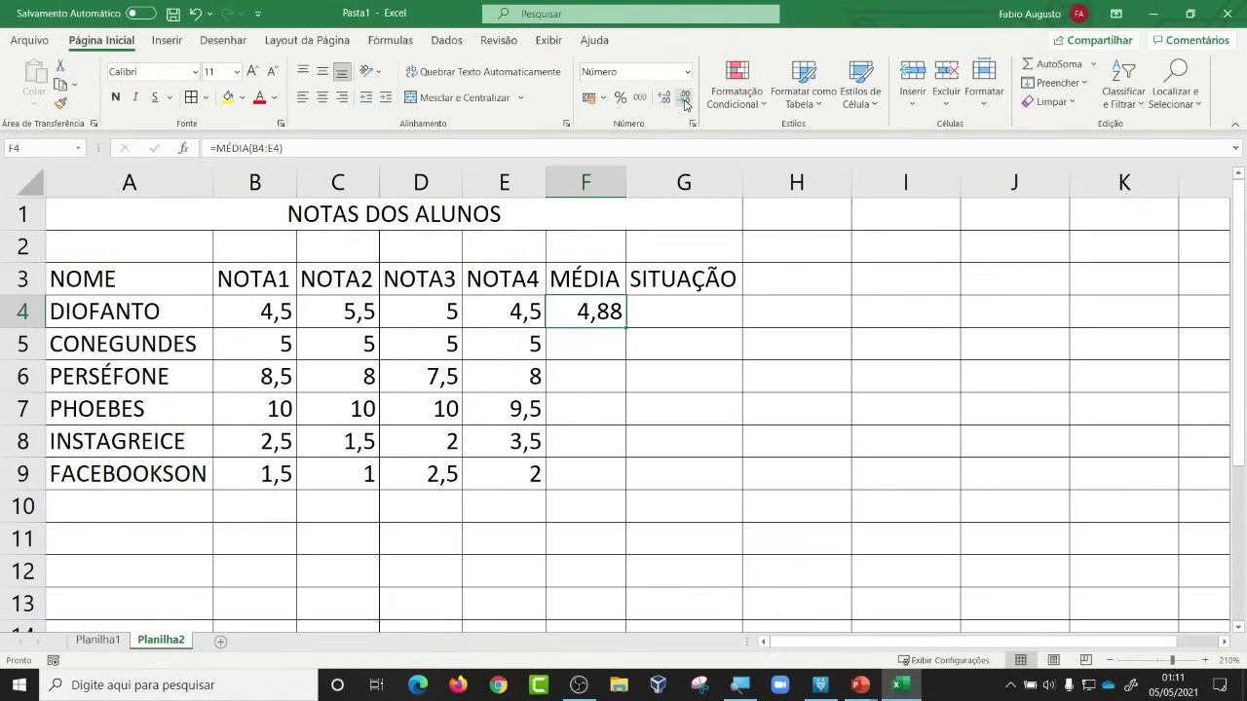
pyautogui.click(686, 100)
pyautogui.click(685, 100)
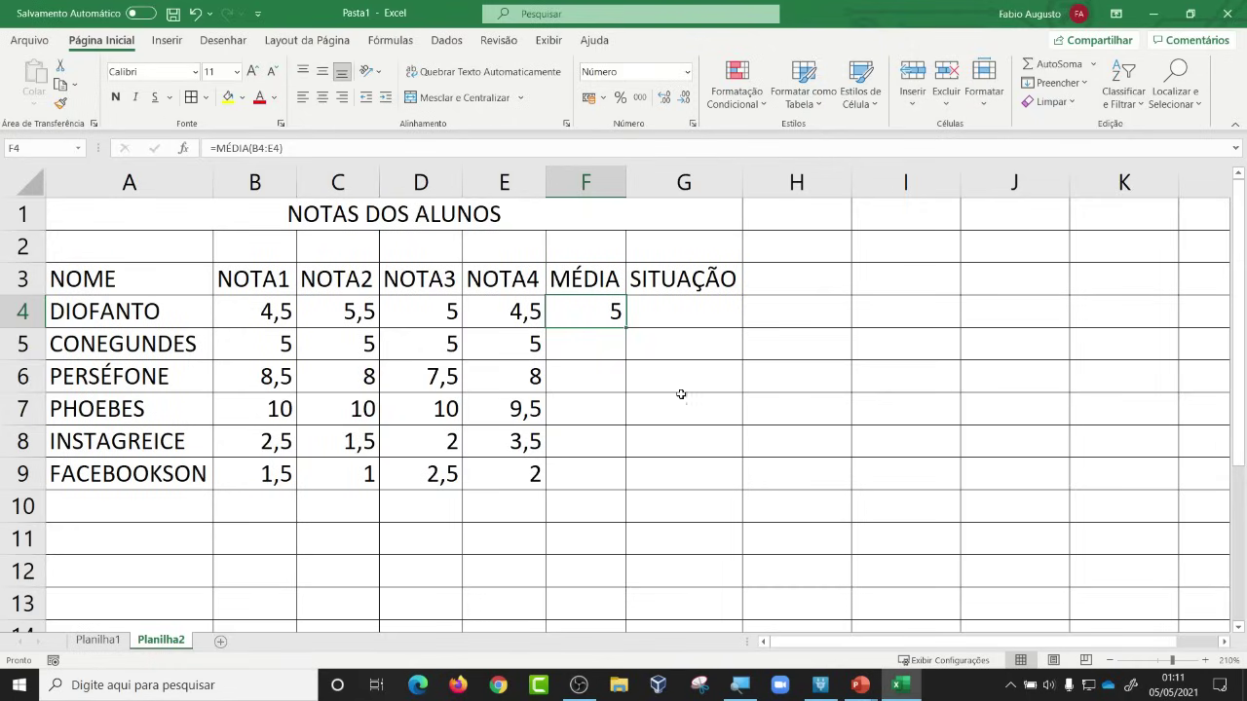
pyautogui.doubleClick(625, 329)
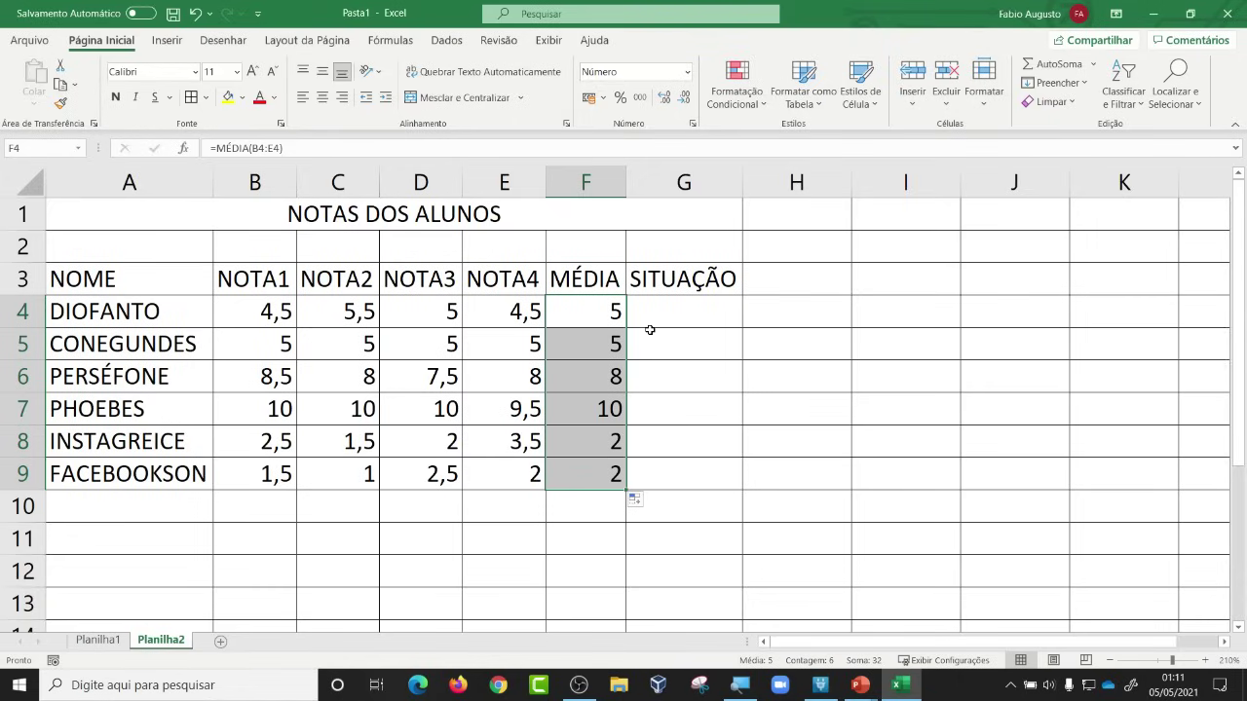
# Step: Inspect the average formulas in cells F4, F5 and F9 without changing them
pyautogui.doubleClick(595, 311)
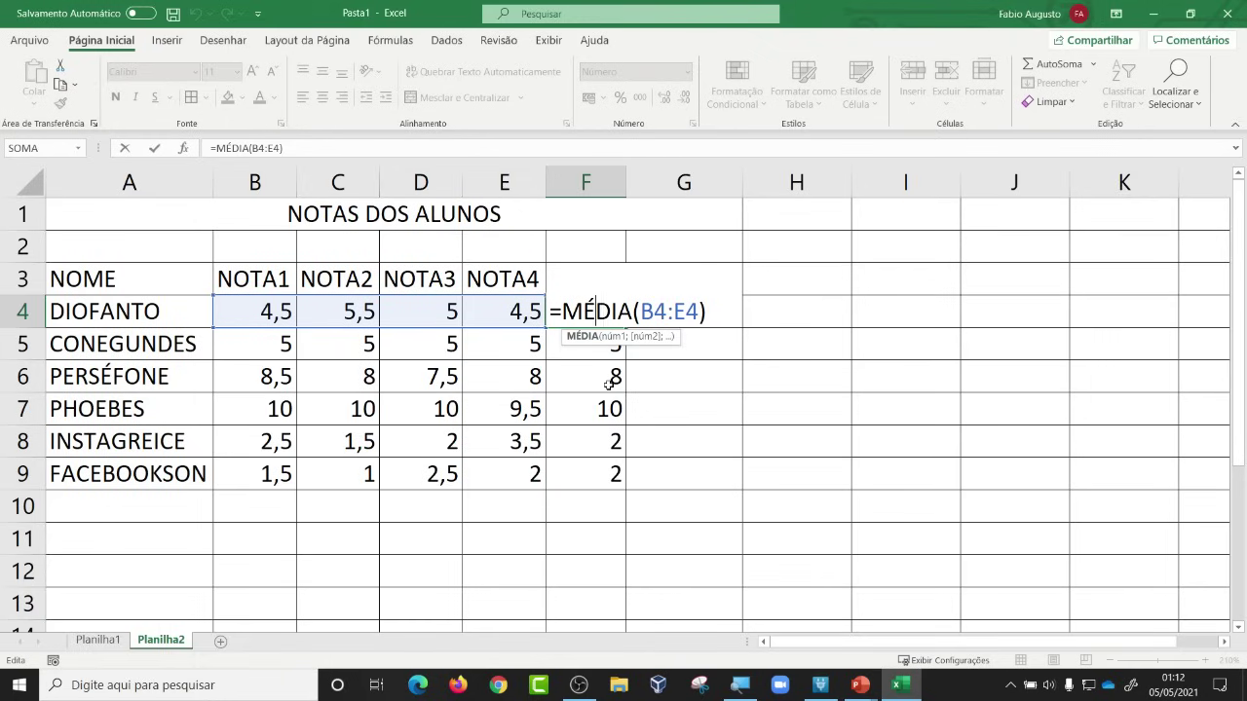
pyautogui.press('Escape')
pyautogui.doubleClick(591, 340)
pyautogui.press('Escape')
pyautogui.click(585, 477)
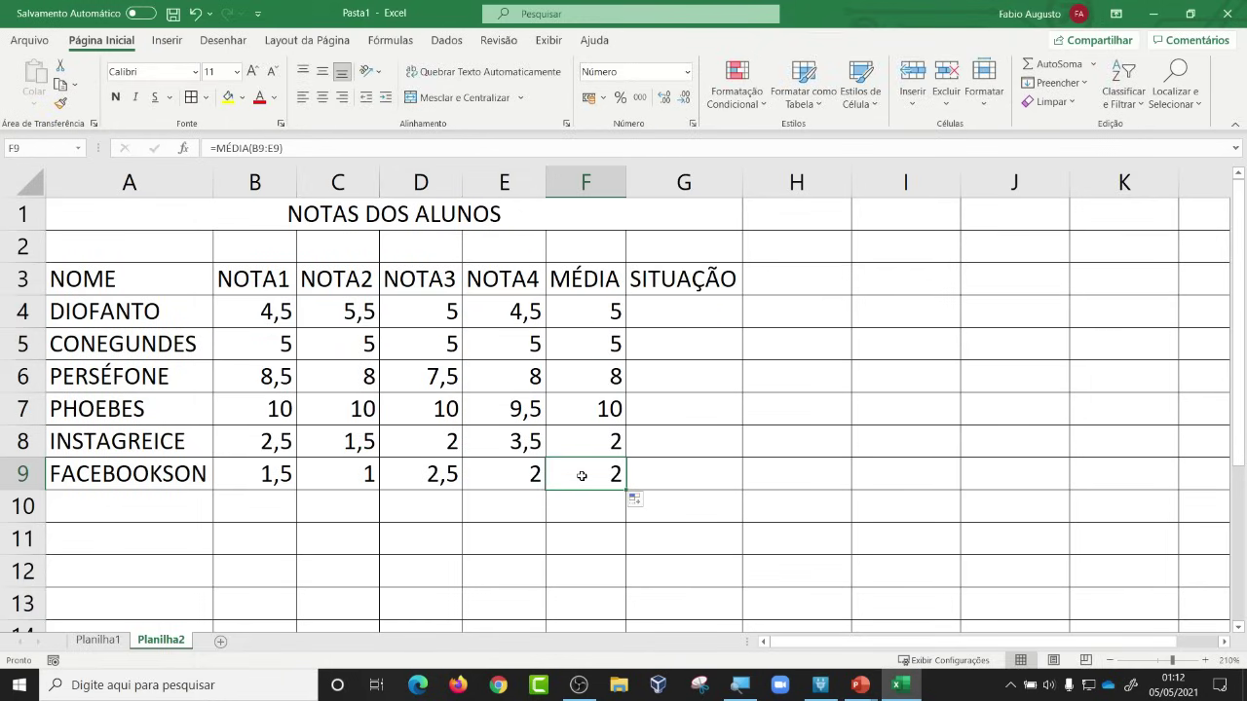
pyautogui.doubleClick(585, 477)
pyautogui.press('Escape')
# Step: Format the average in F5 with one decimal place and fill it down through F9
pyautogui.click(605, 345)
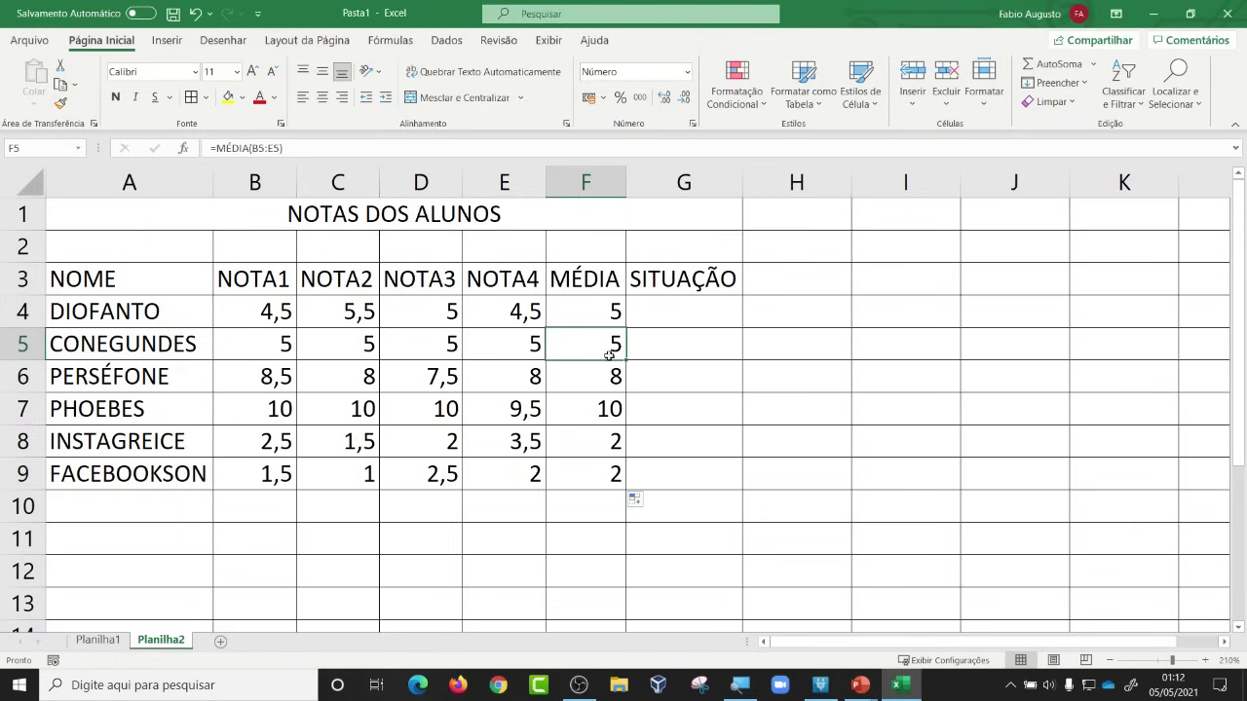
pyautogui.click(665, 100)
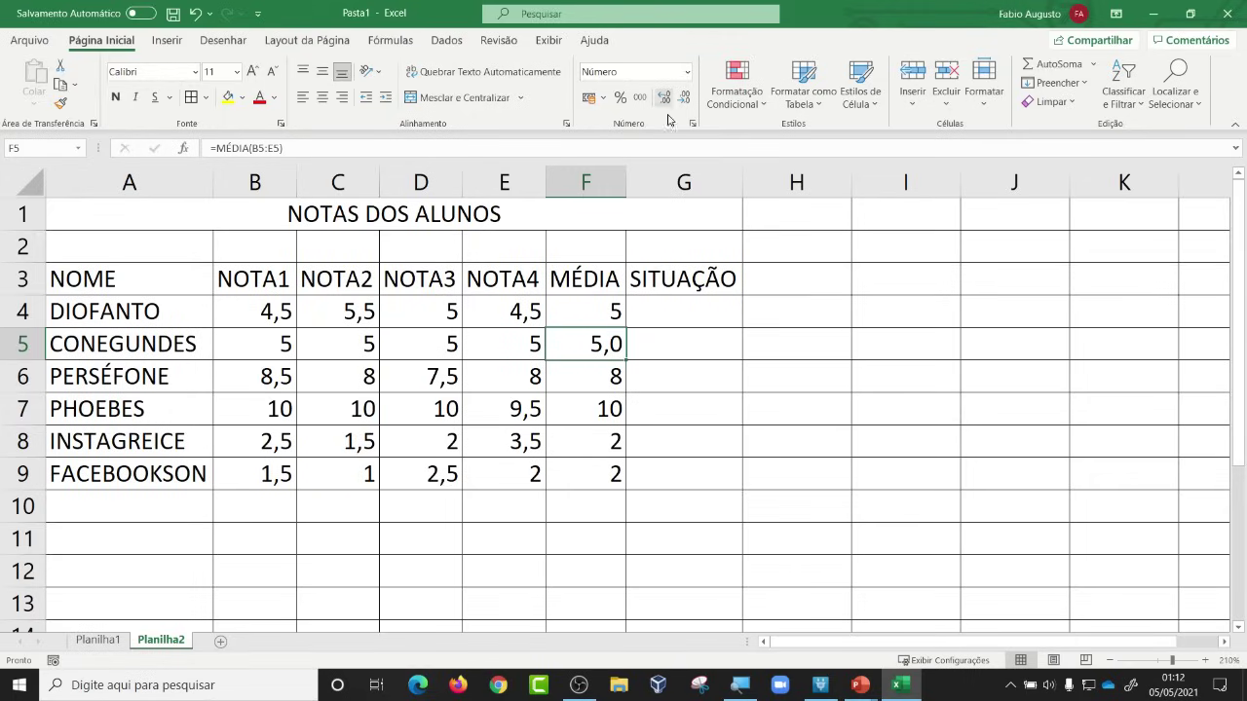
pyautogui.moveTo(627, 359); pyautogui.dragTo(631, 487)
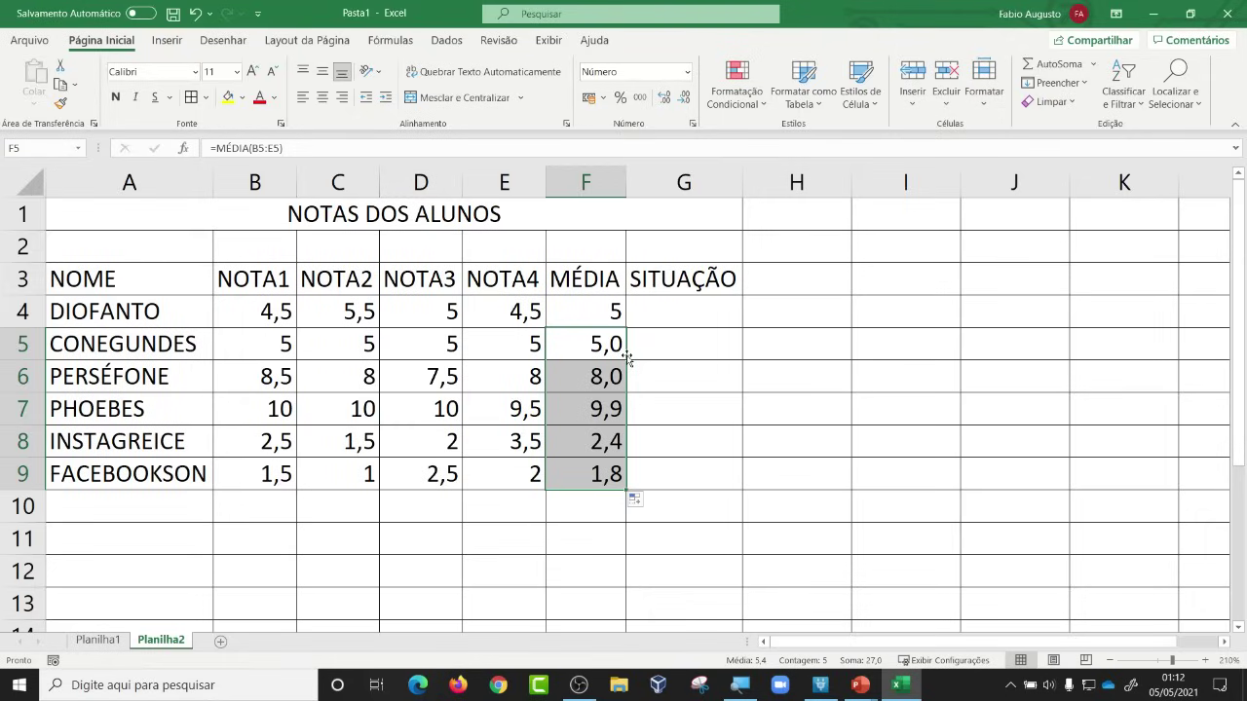
# Step: Select G4 for the first student's situation, and switch to the PowerPoint slide on the SE function to review its syntax and example
pyautogui.click(687, 314)
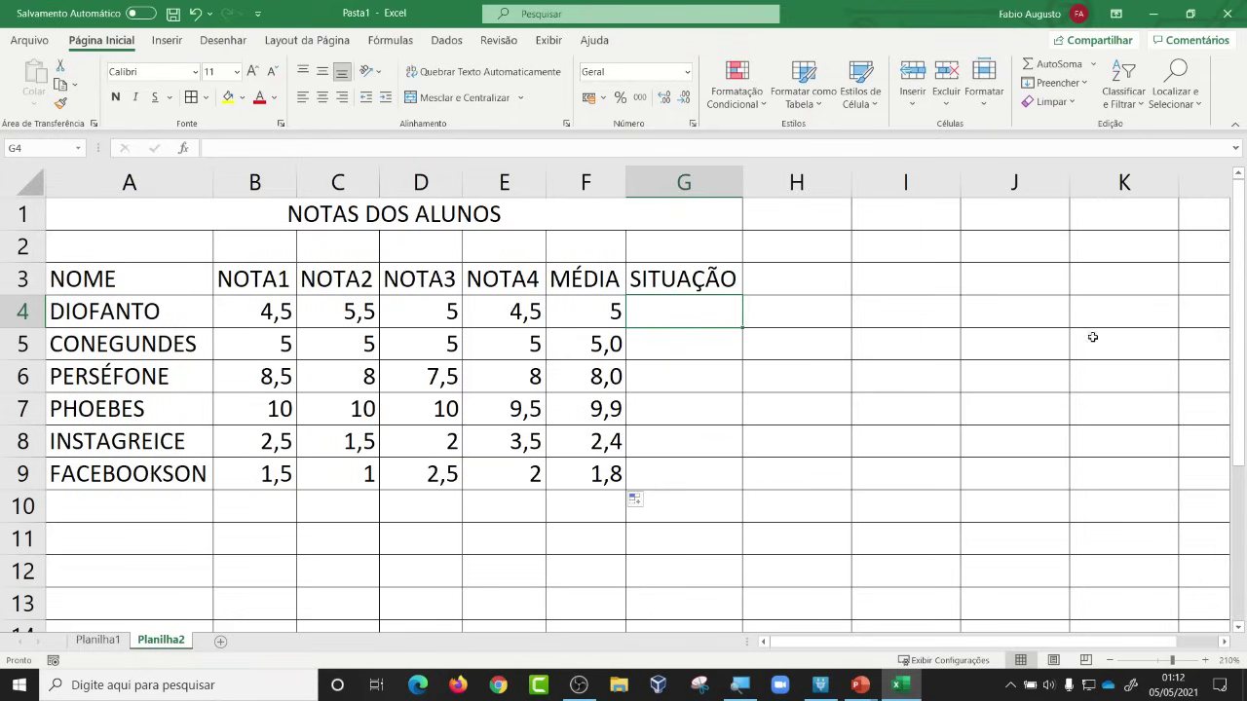
pyautogui.hotkey('alt', 'Tab')
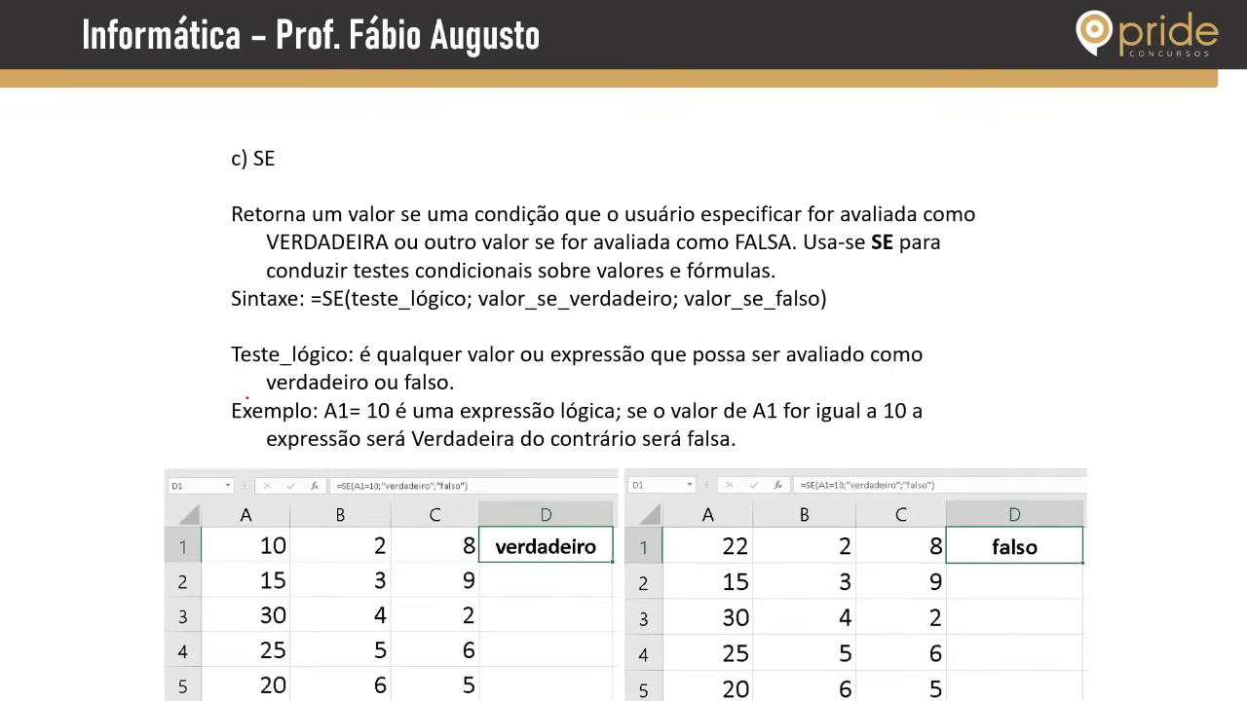
pyautogui.moveTo(327, 473); pyautogui.dragTo(366, 476)
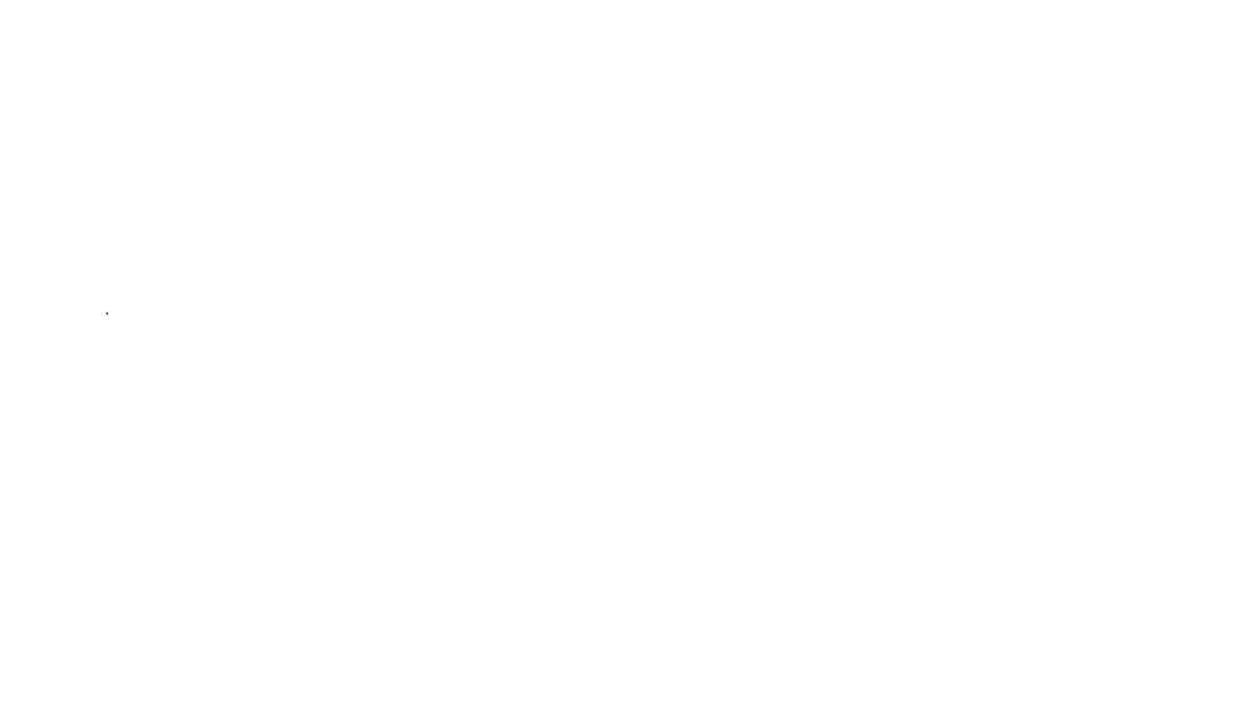
# Step: Handwrite the start of the conditional formula, =SE(F4>=5;, in red ink on the blank slide
pyautogui.moveTo(44, 307); pyautogui.dragTo(79, 304)
pyautogui.moveTo(35, 318); pyautogui.dragTo(146, 330)
pyautogui.moveTo(115, 316); pyautogui.dragTo(146, 303)
pyautogui.moveTo(180, 285)
pyautogui.mouseDown()
pyautogui.moveTo(186, 335)
pyautogui.moveTo(193, 298)
pyautogui.moveTo(212, 297)
pyautogui.mouseUp()
pyautogui.moveTo(181, 318); pyautogui.dragTo(240, 317)
pyautogui.moveTo(232, 302)
pyautogui.mouseDown()
pyautogui.moveTo(232, 332)
pyautogui.moveTo(310, 306)
pyautogui.moveTo(334, 317)
pyautogui.moveTo(355, 295)
pyautogui.moveTo(371, 335)
pyautogui.mouseUp()
pyautogui.click(382, 308)
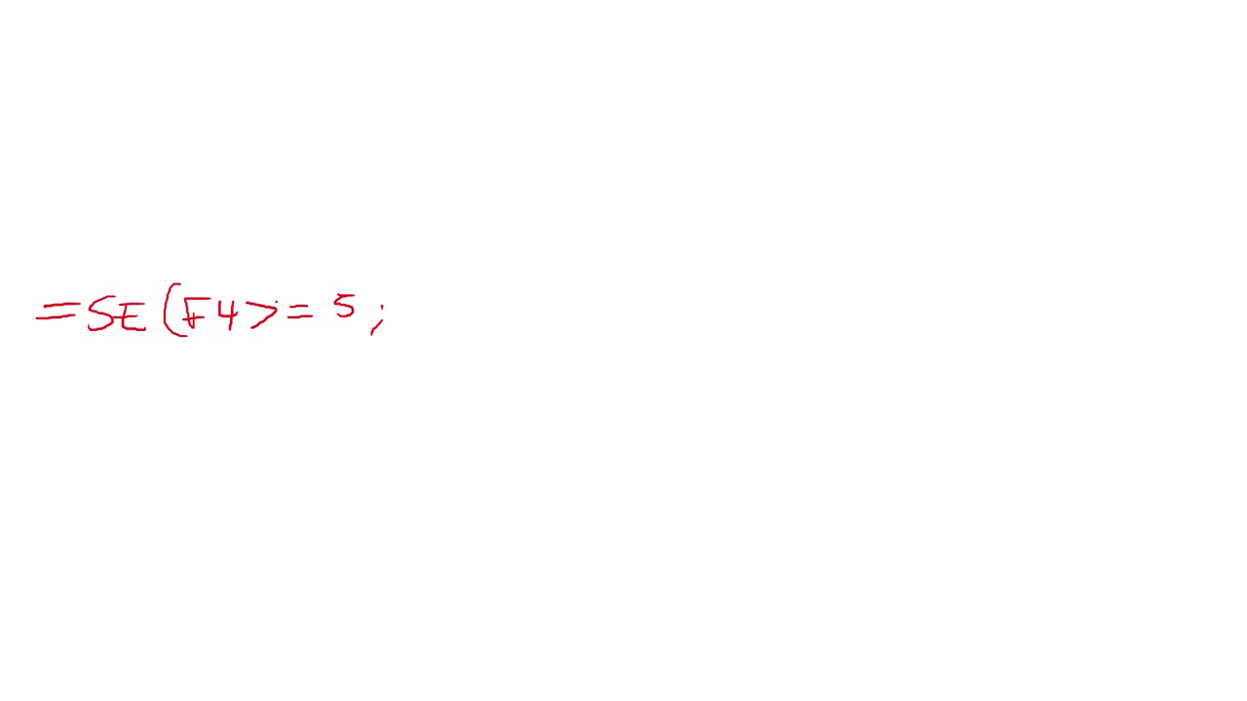